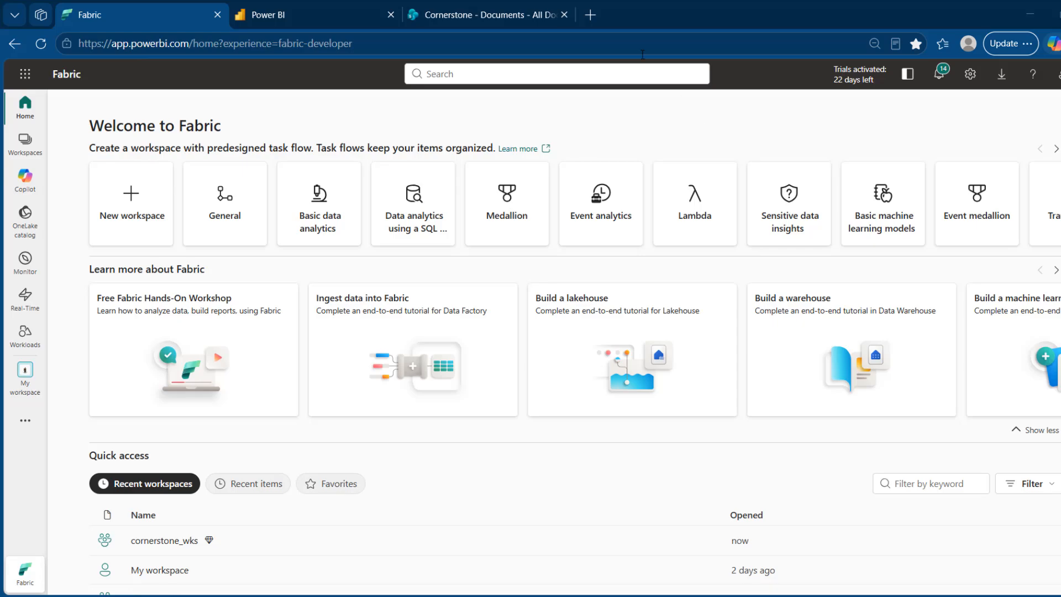
Switch to the Cornerstone SharePoint site and open the Sales Folder to examine its CSV files
click(501, 7)
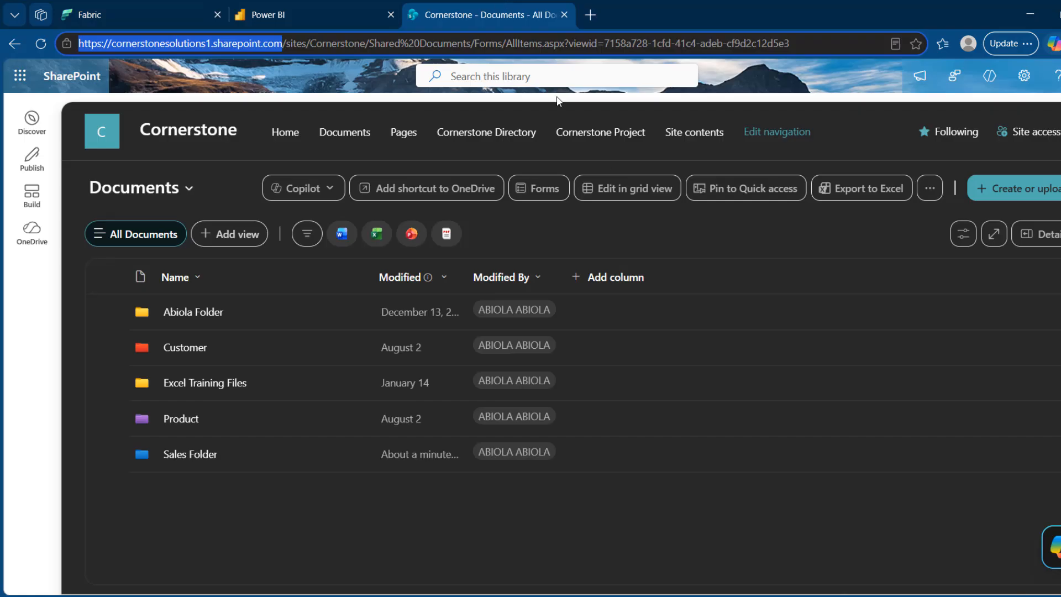
click(764, 245)
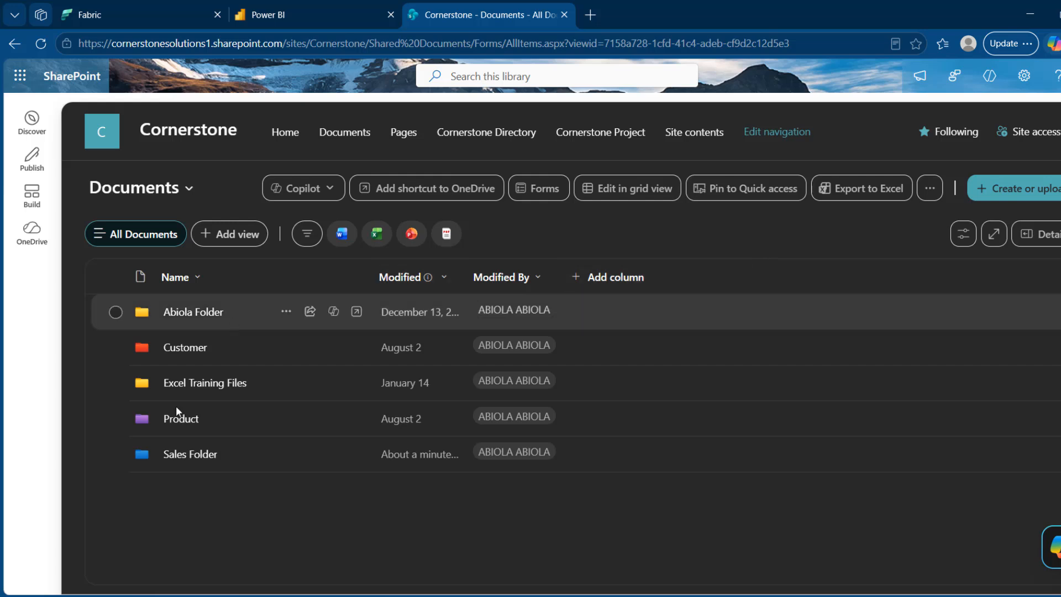
click(191, 454)
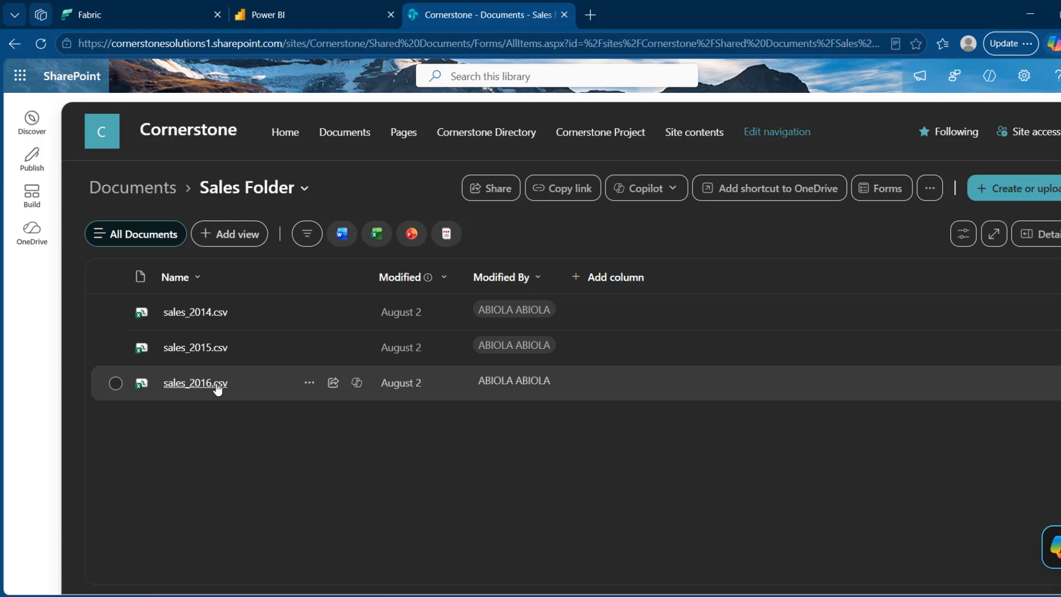
mouse_move(216, 385)
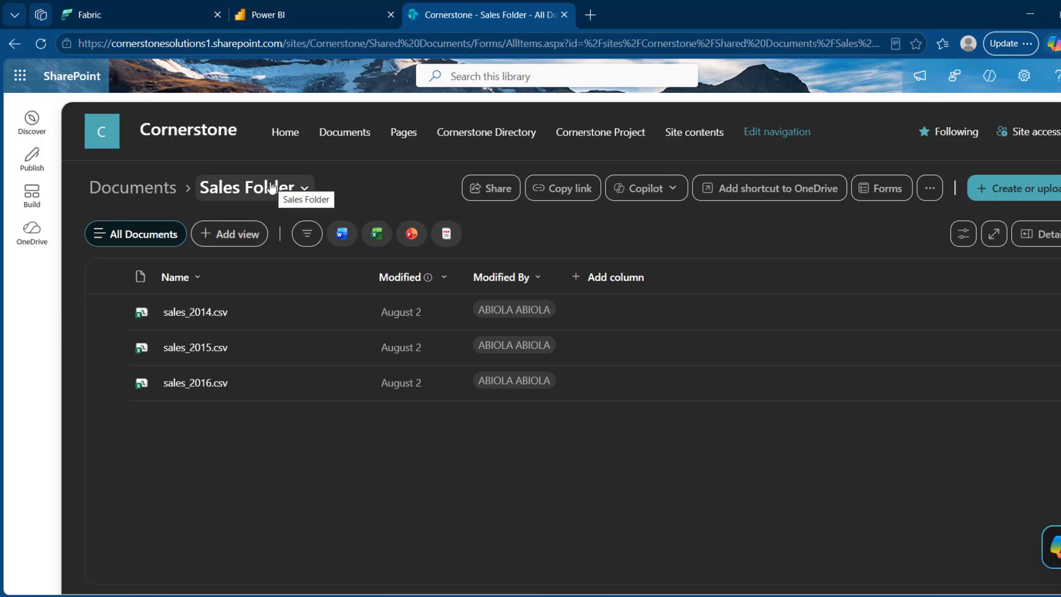
Switch to Power BI and create a Dataflow Gen2 named Dataflow 1 in the cornerstone_wks workspace's Dataflow Gen2 folder
click(269, 10)
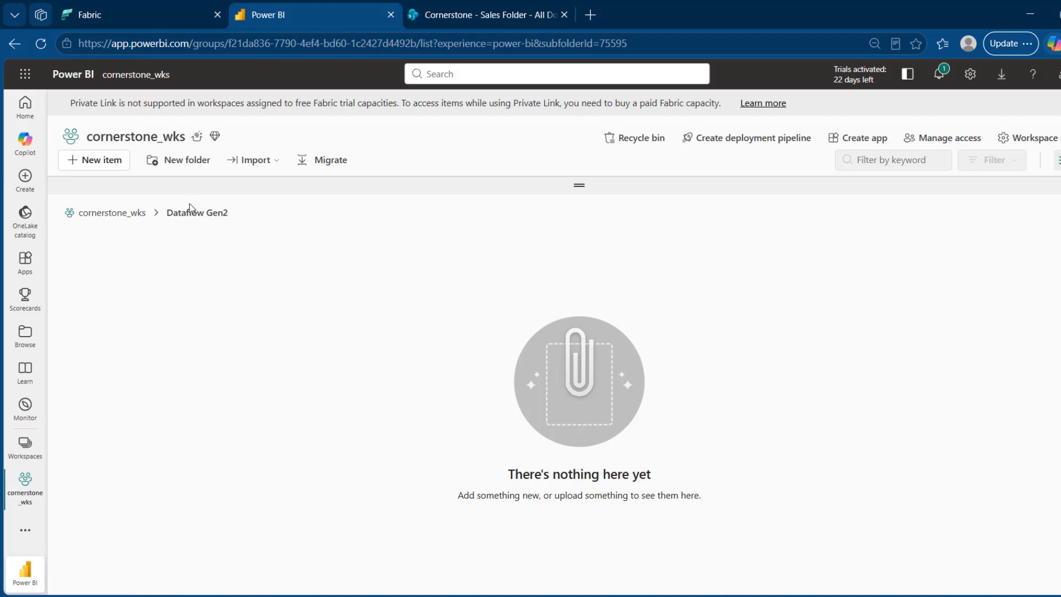
click(110, 161)
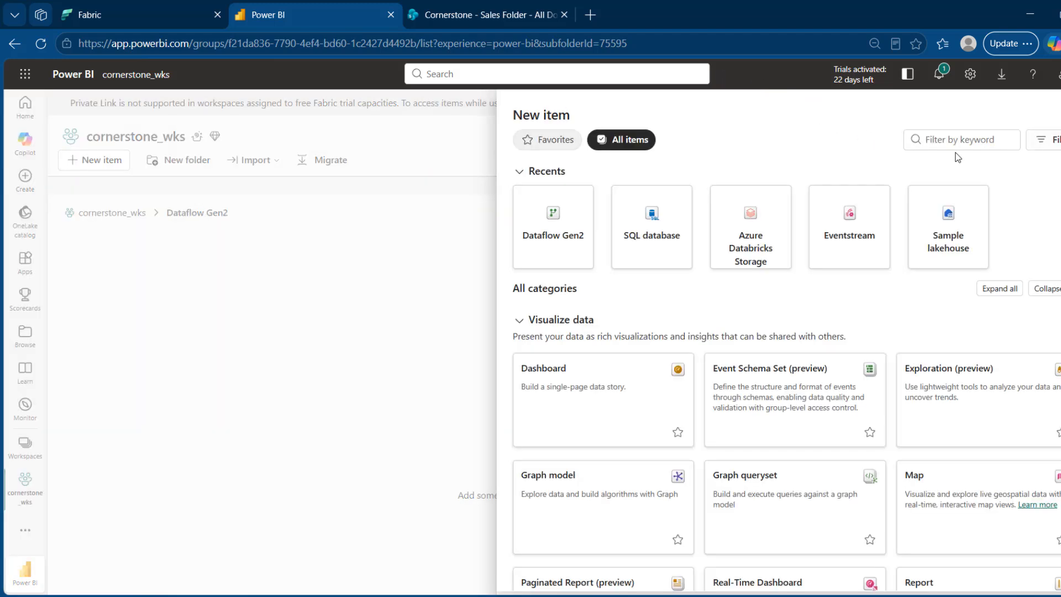
click(975, 142)
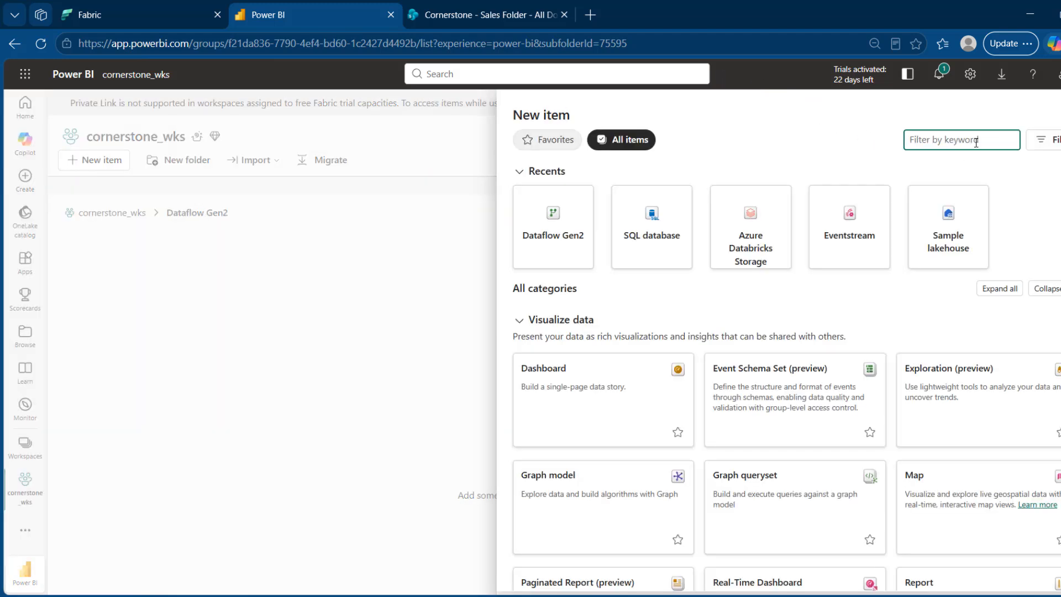
text(dataflo)
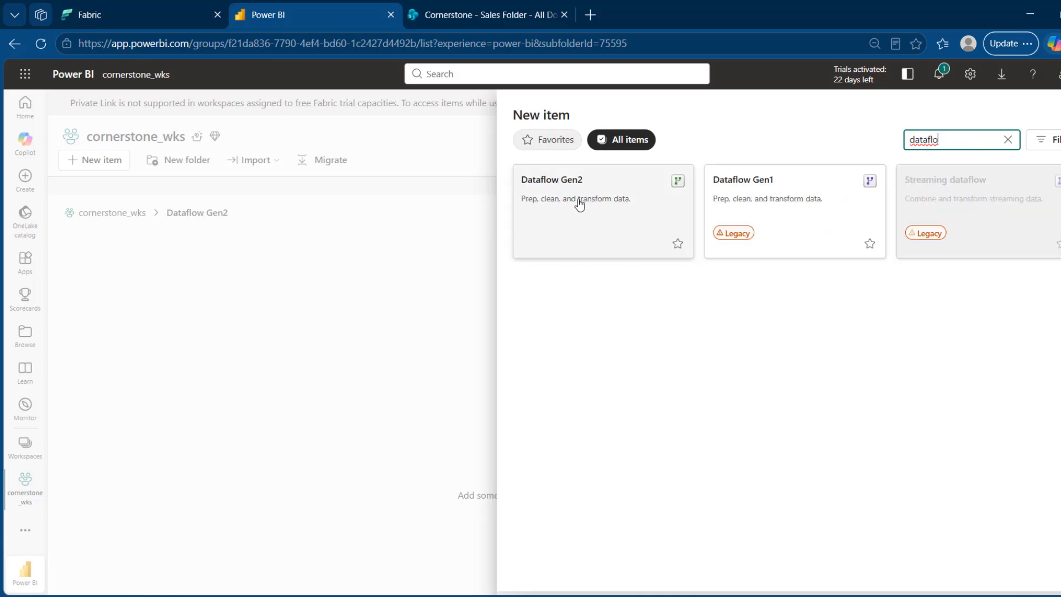
click(579, 204)
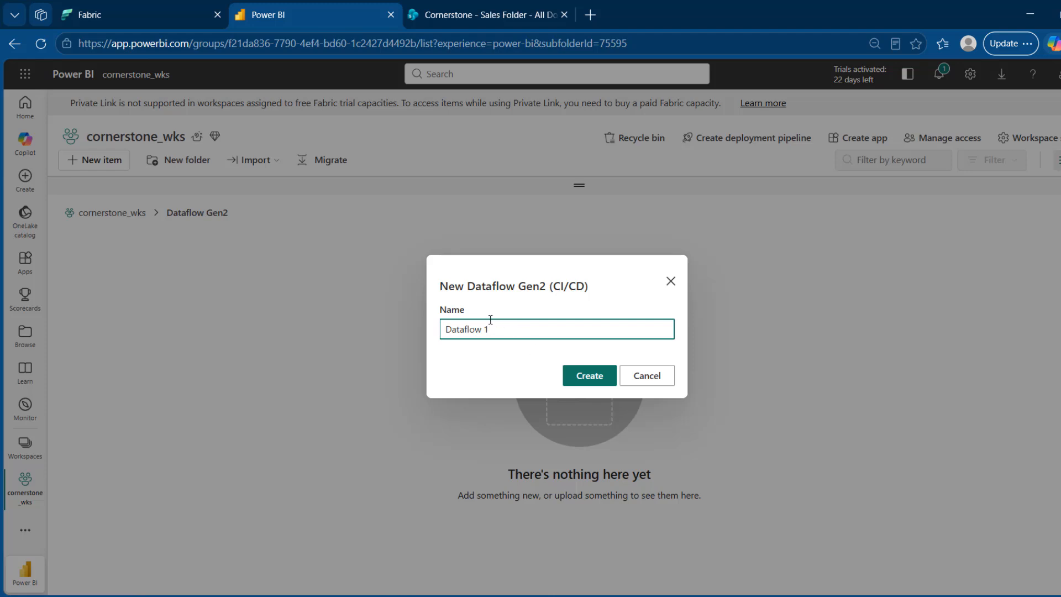
click(576, 375)
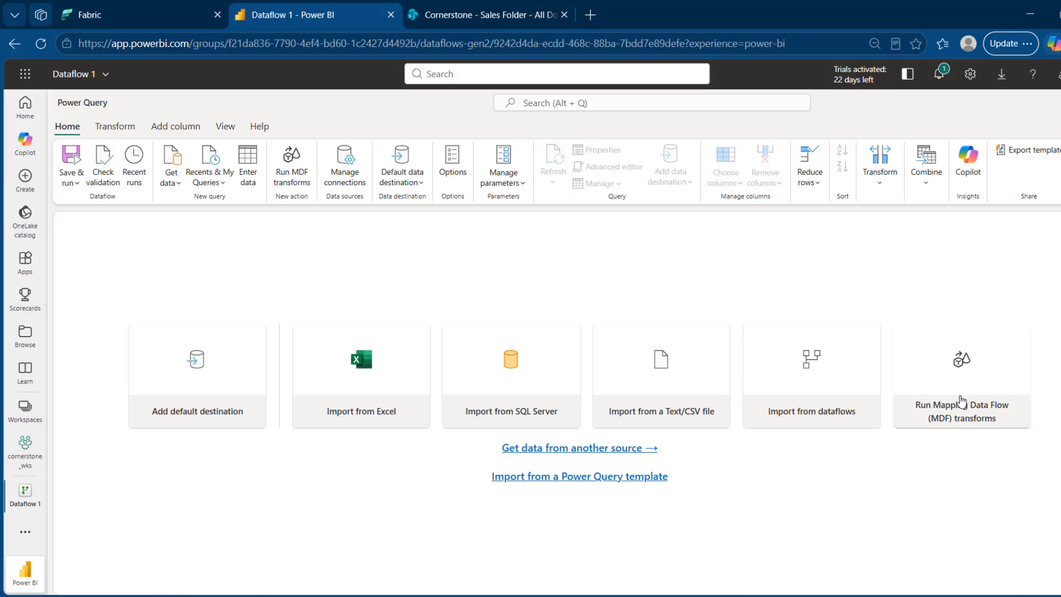
Find the SharePoint folder connector among the data sources and choose it for a new query
click(171, 177)
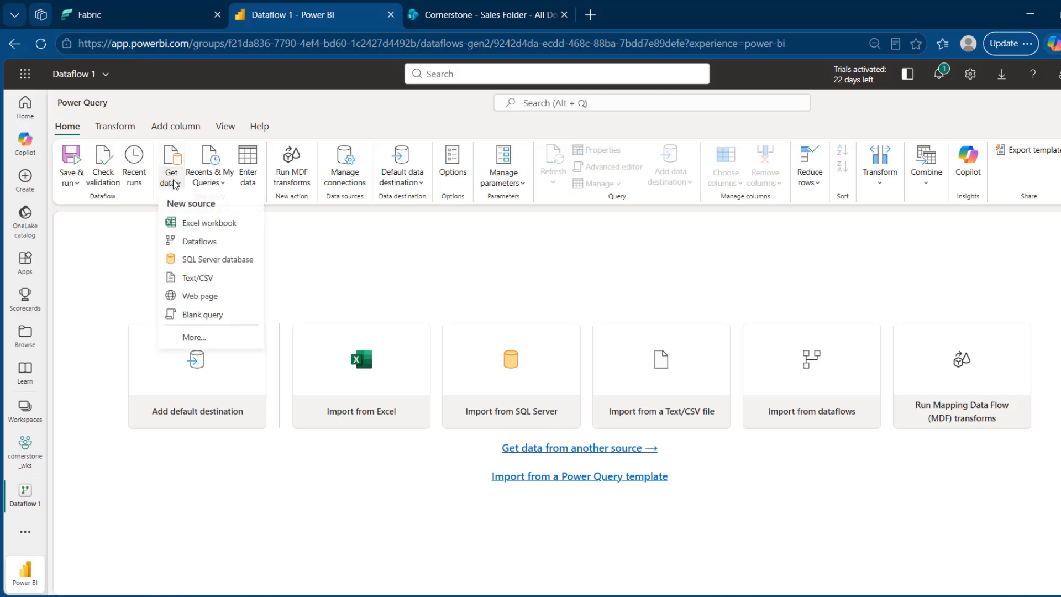
click(224, 343)
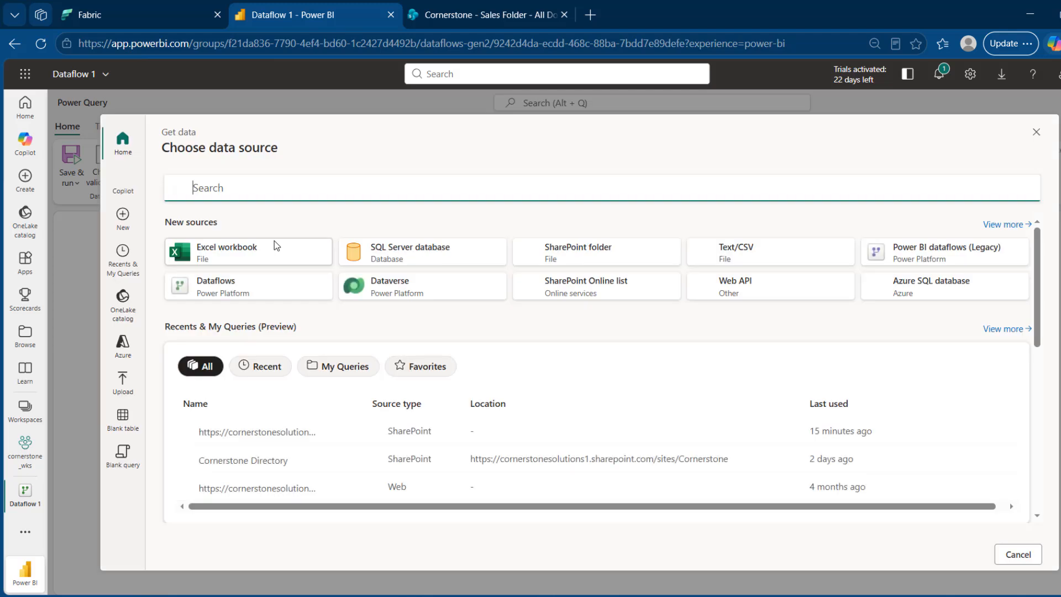
text(sharepoi)
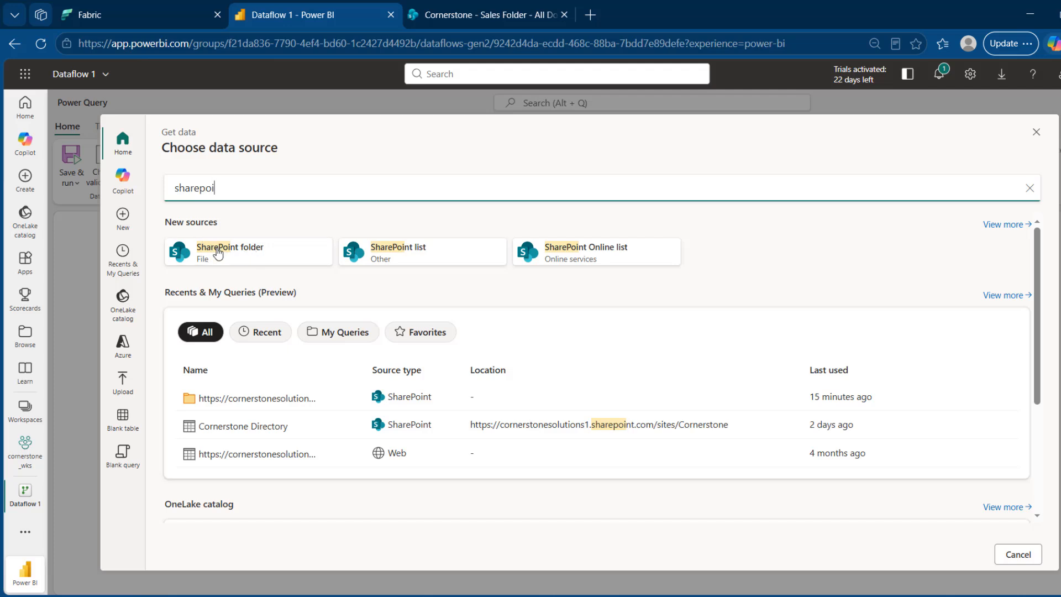
click(241, 260)
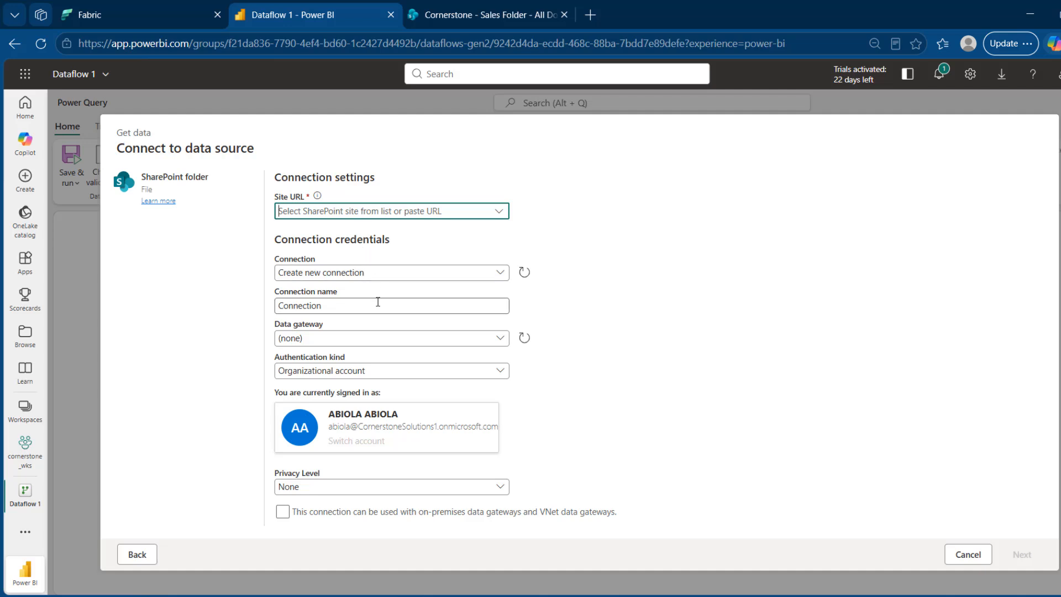
click(385, 371)
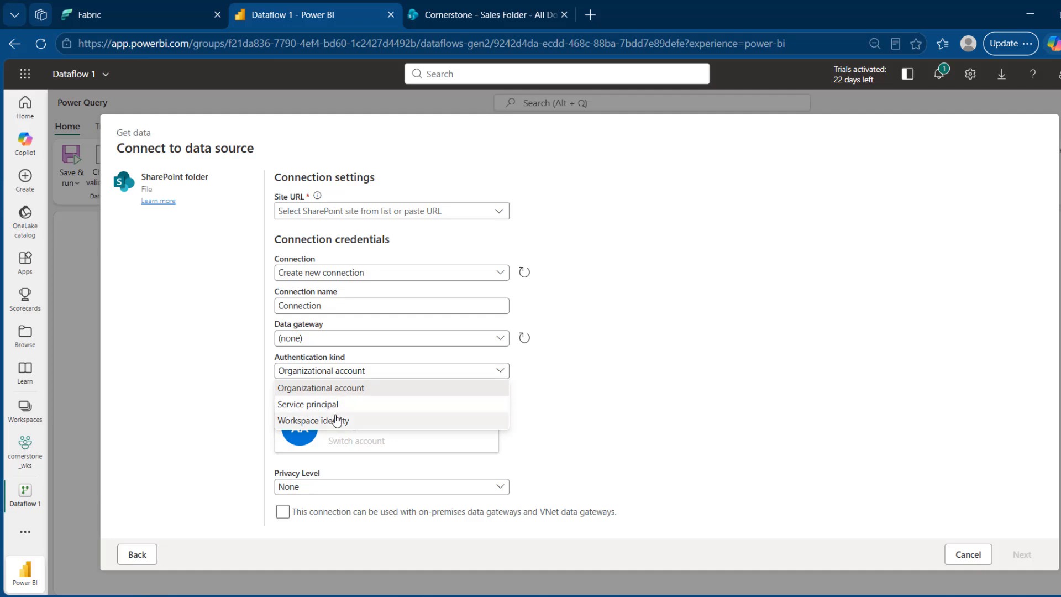
click(293, 210)
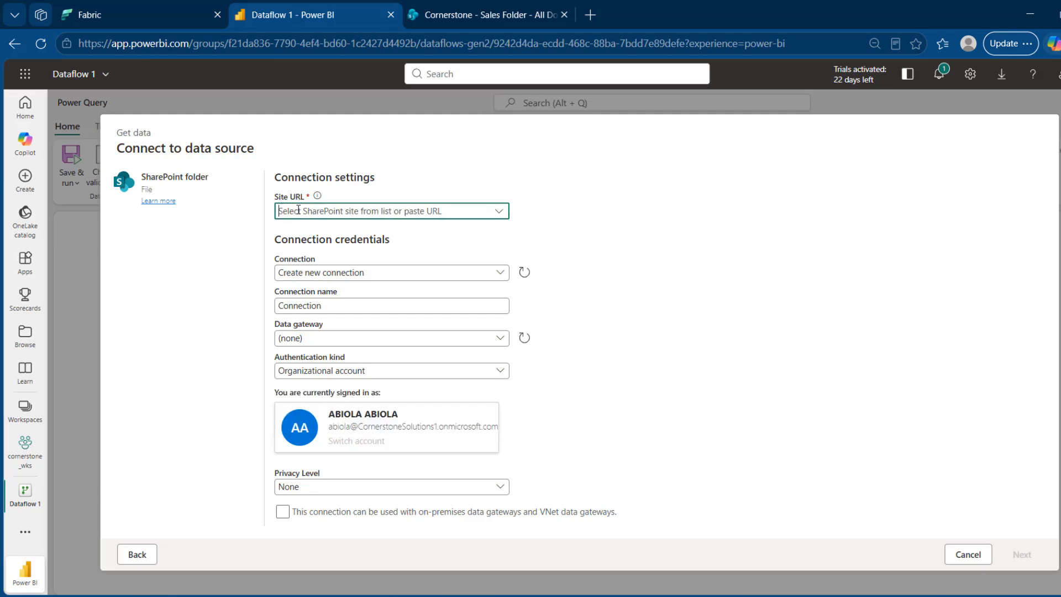
click(449, 8)
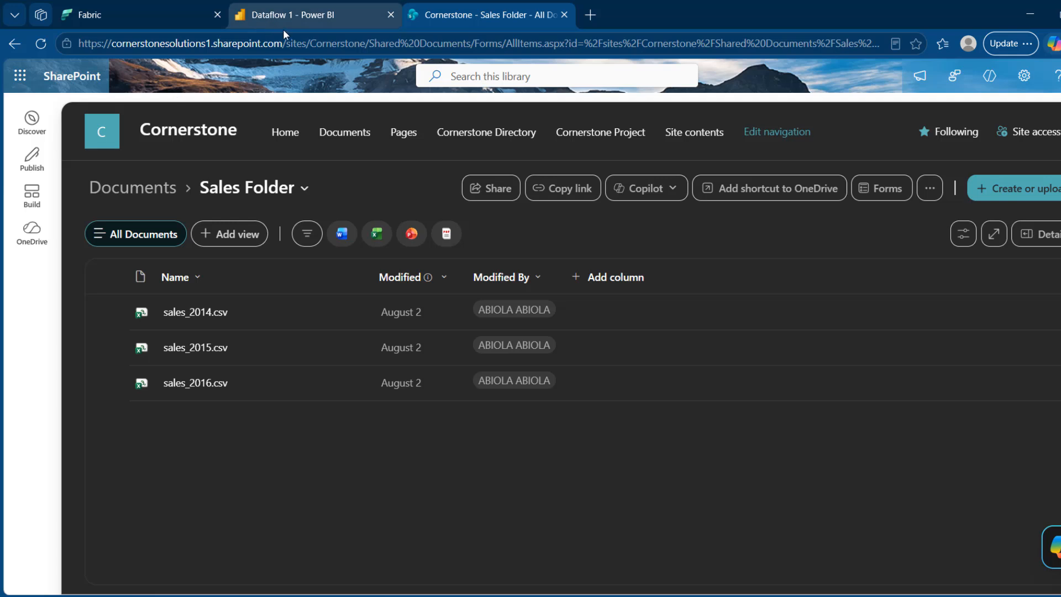
drag(284, 37, 66, 42)
key(ctrl+c)
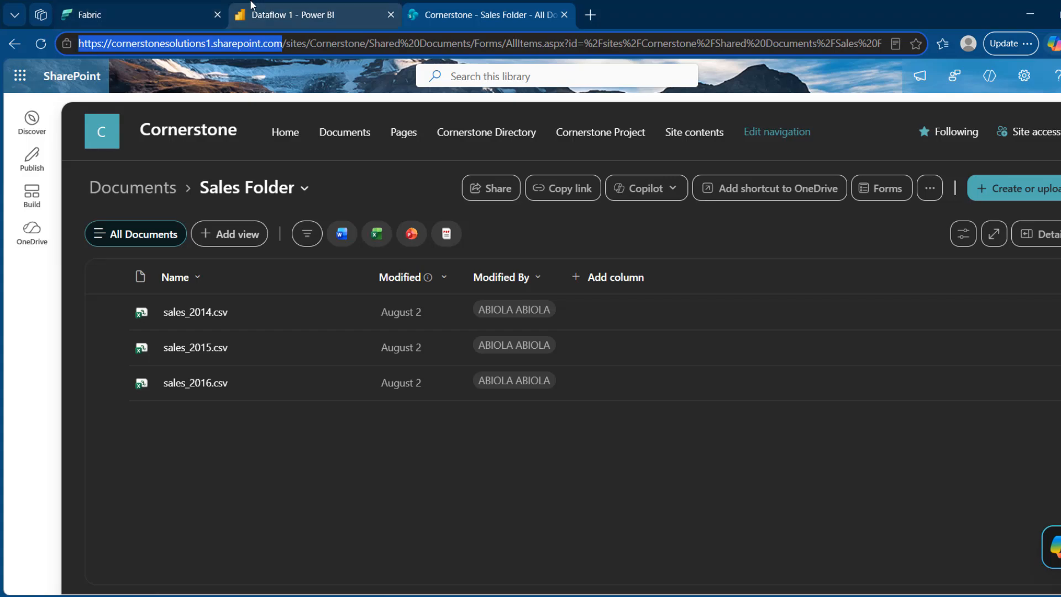
click(293, 14)
key(ctrl+v)
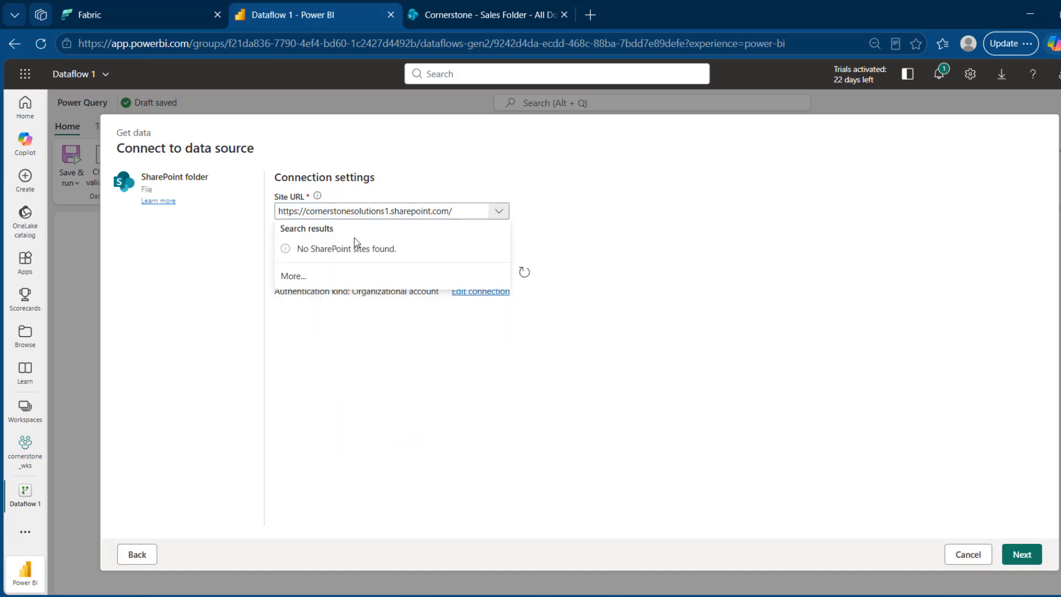
Choose the recent Cornerstone site as the site URL and rename its connection to sharepoint_conn
click(497, 211)
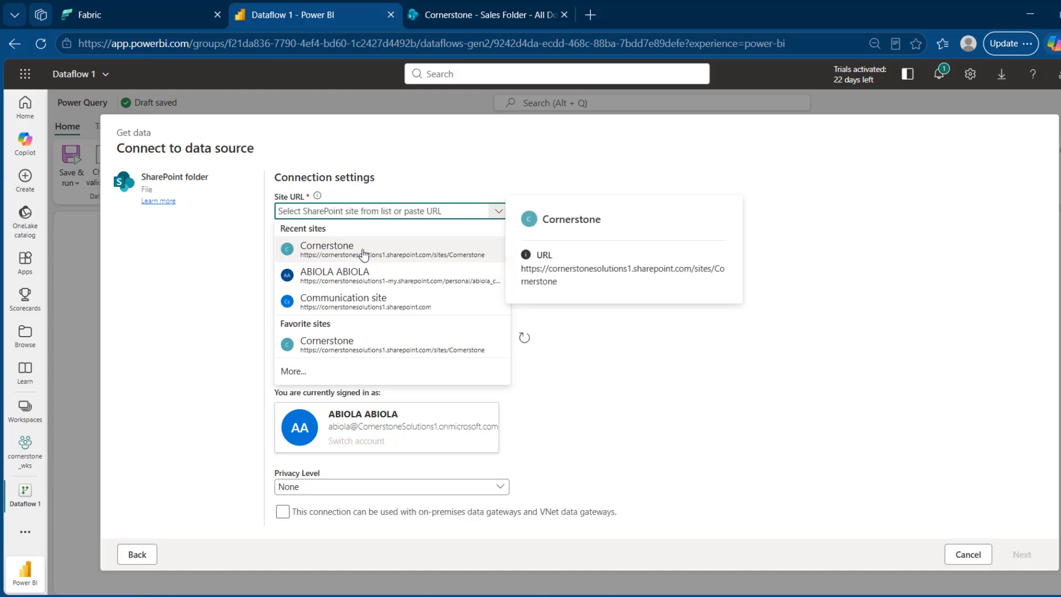
click(368, 251)
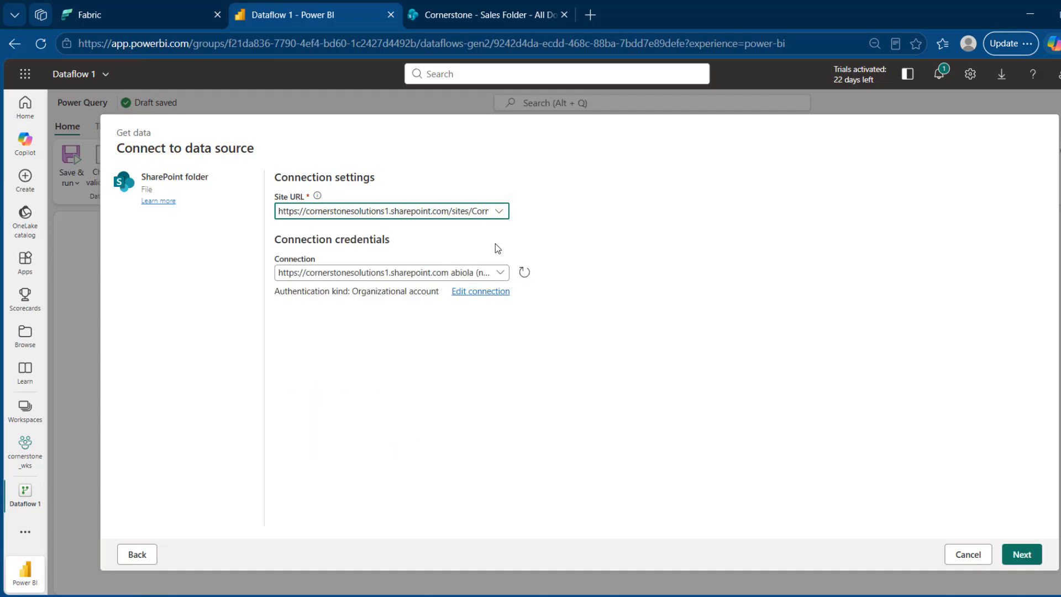
click(469, 292)
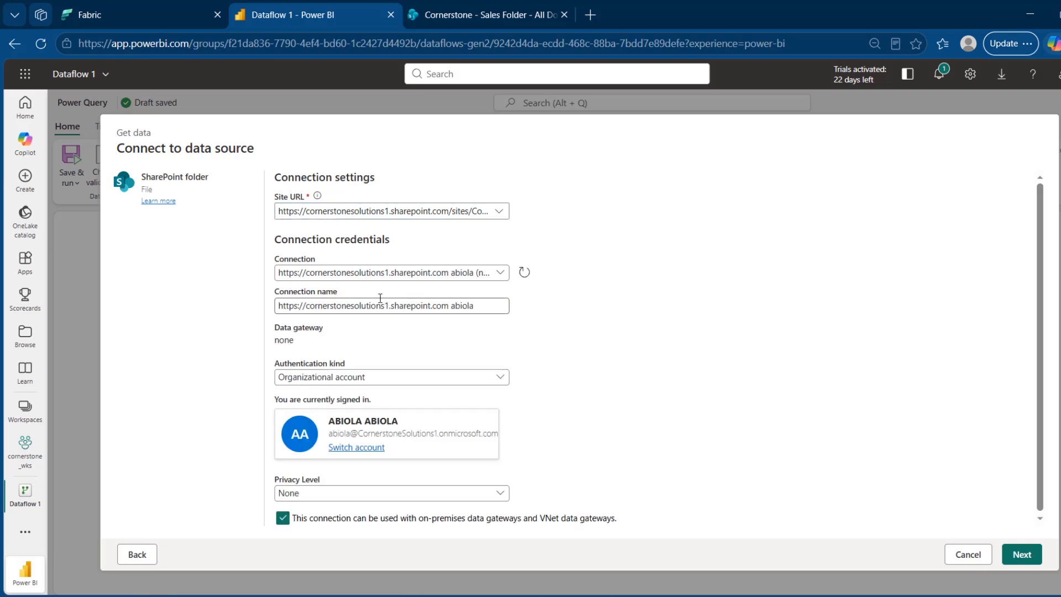
drag(484, 306, 213, 315)
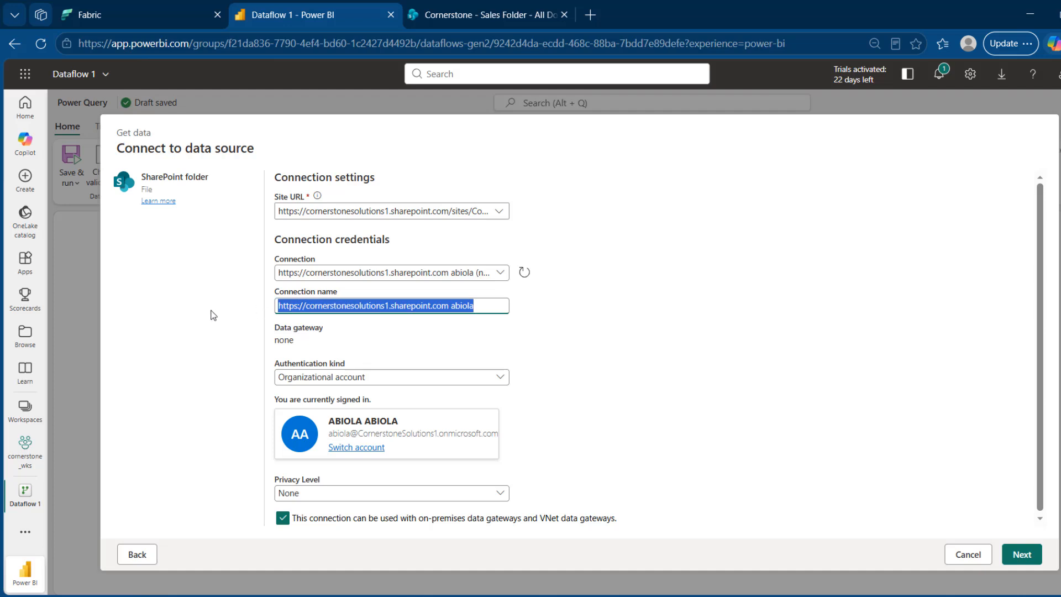
text(shar)
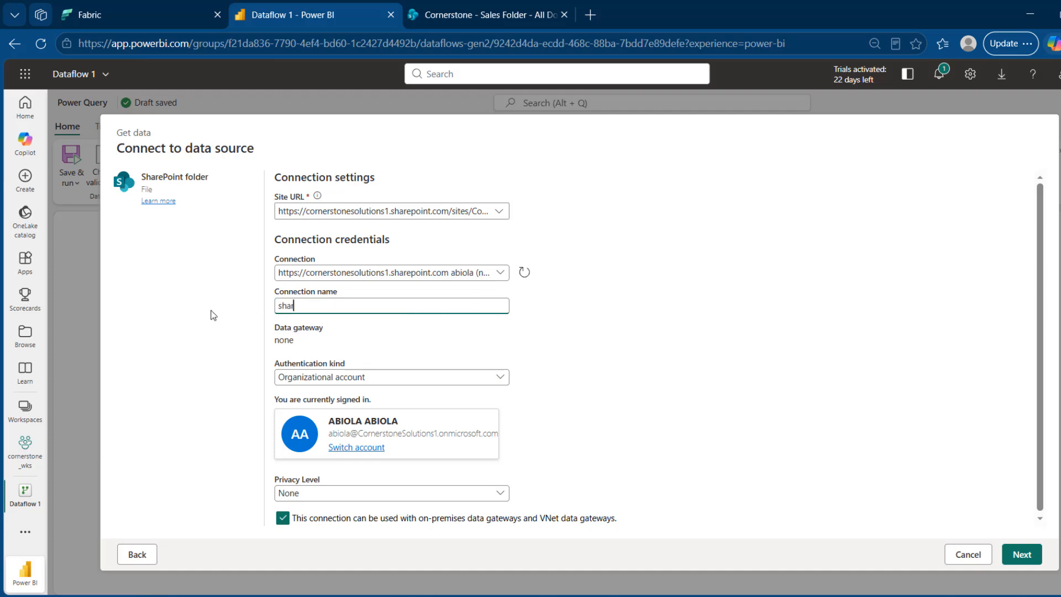
text(epoint_conn)
Use Organizational account as the authentication kind and create the query from the Cornerstone site's folder preview
click(404, 379)
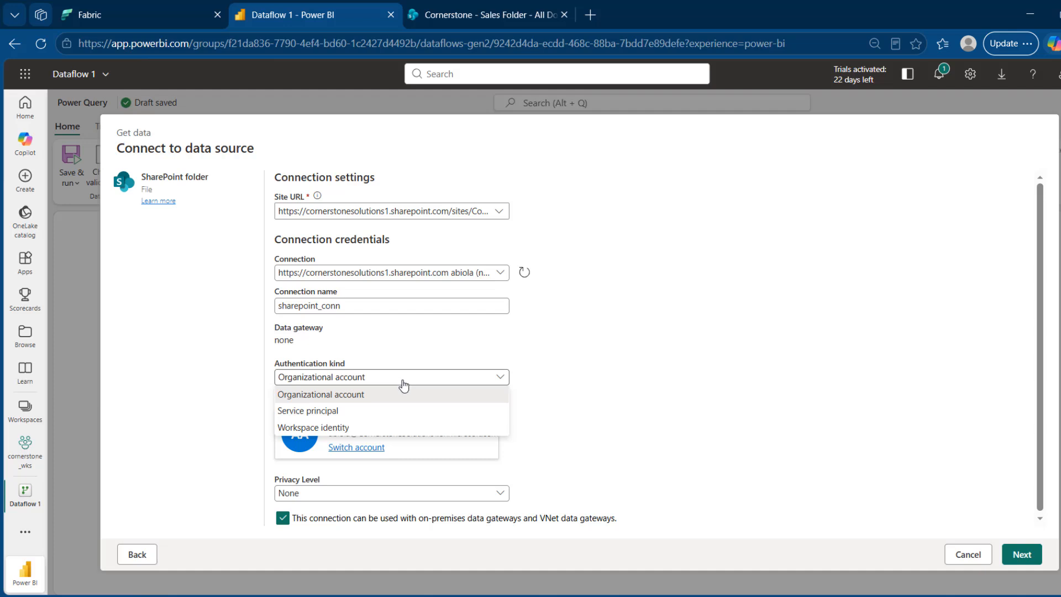
click(406, 394)
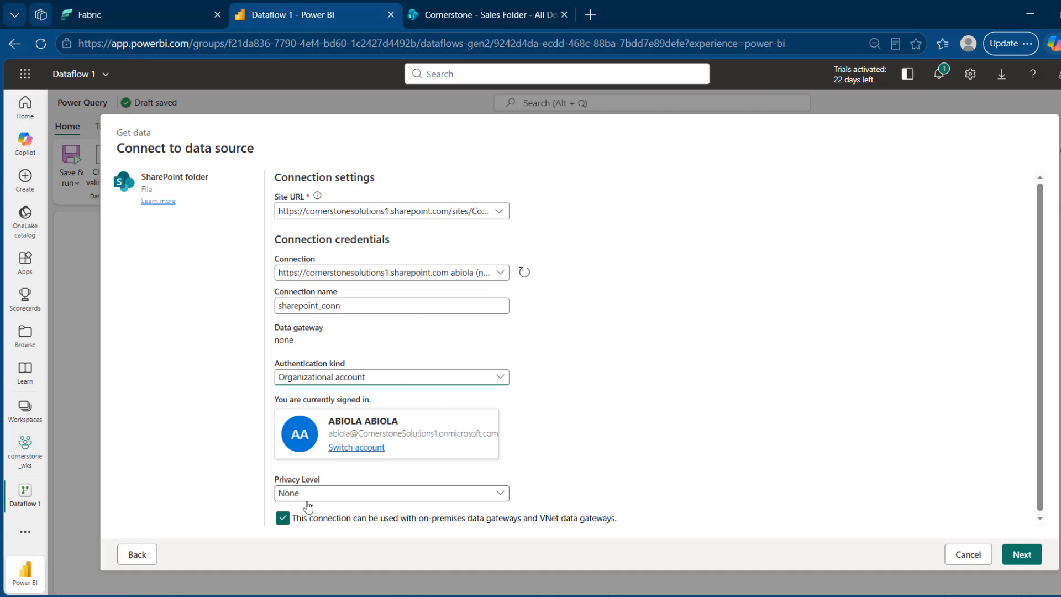
click(1022, 554)
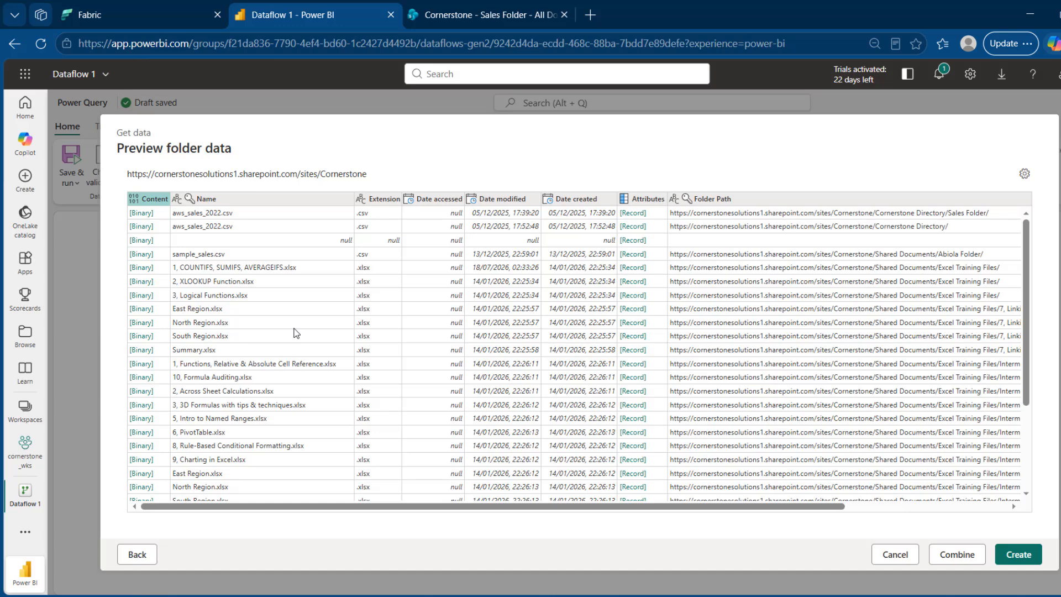
click(1025, 558)
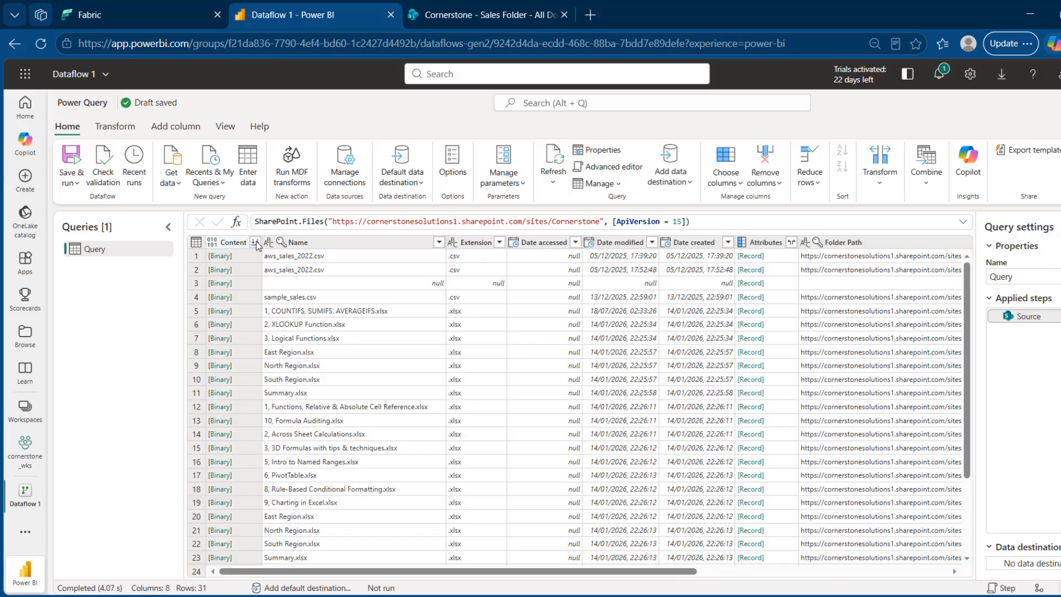
Examine the Folder Path column for the Sales Folder rows and compare the path with the SharePoint folder
drag(573, 574, 754, 574)
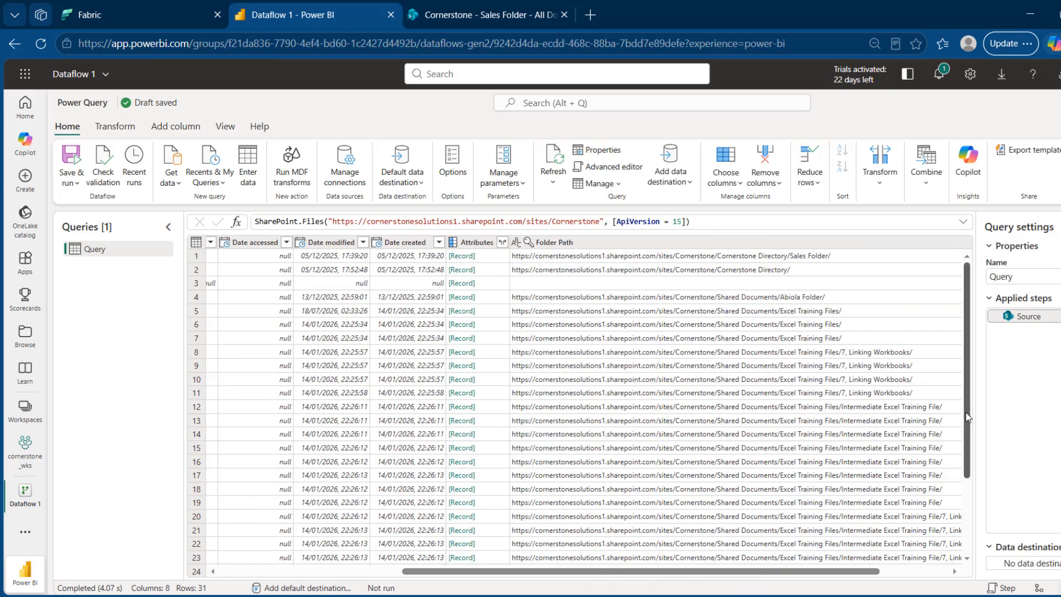
drag(966, 414, 968, 488)
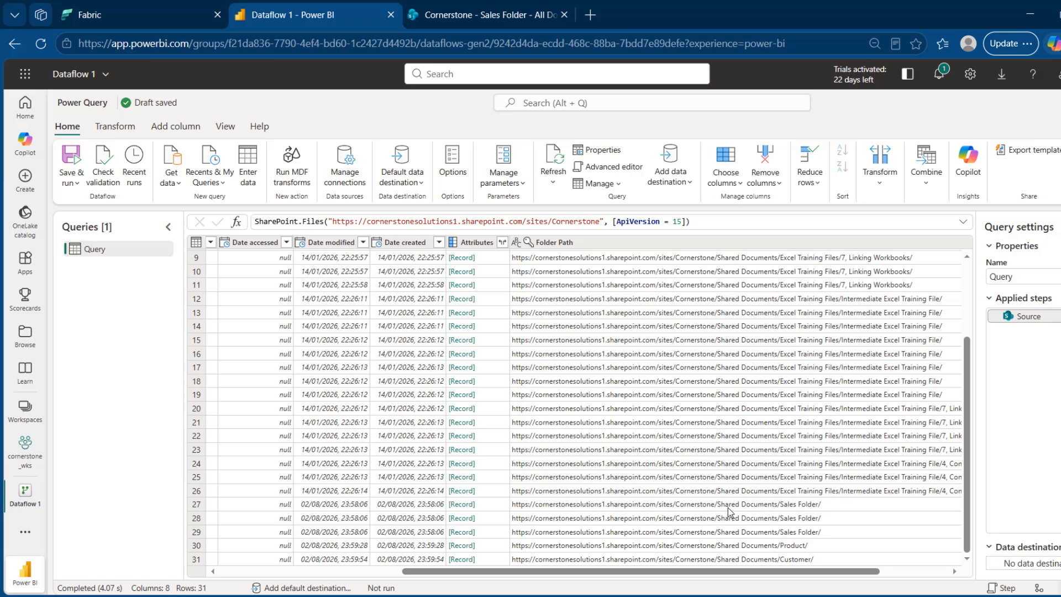
click(781, 512)
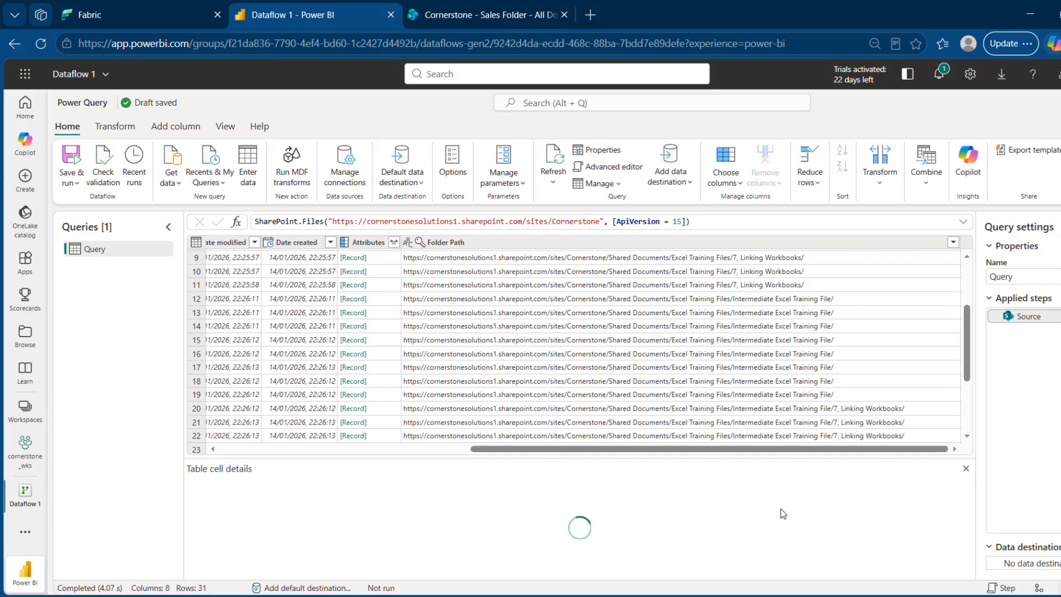
click(486, 15)
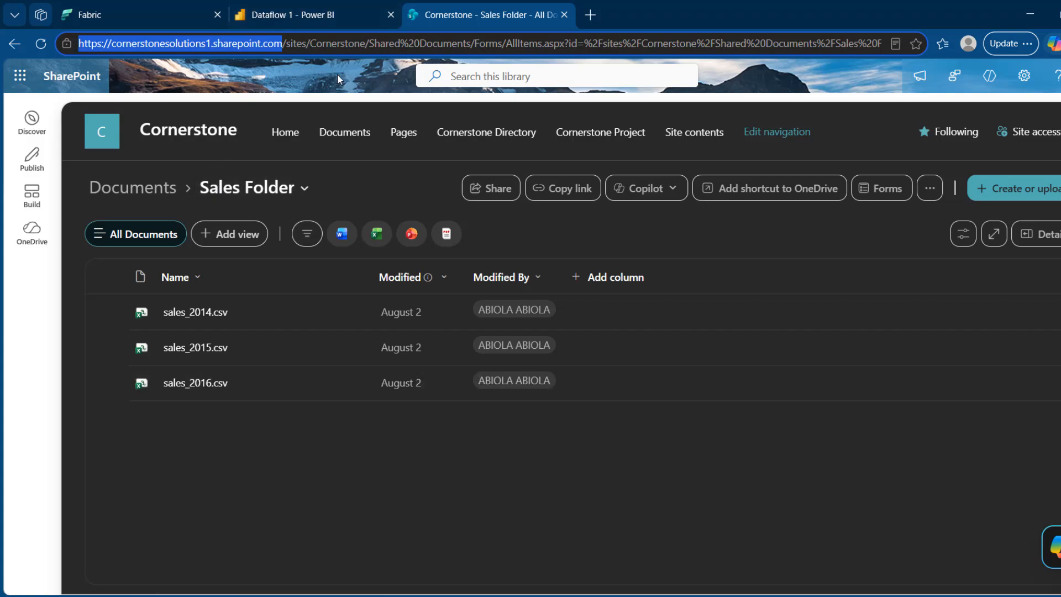
click(298, 15)
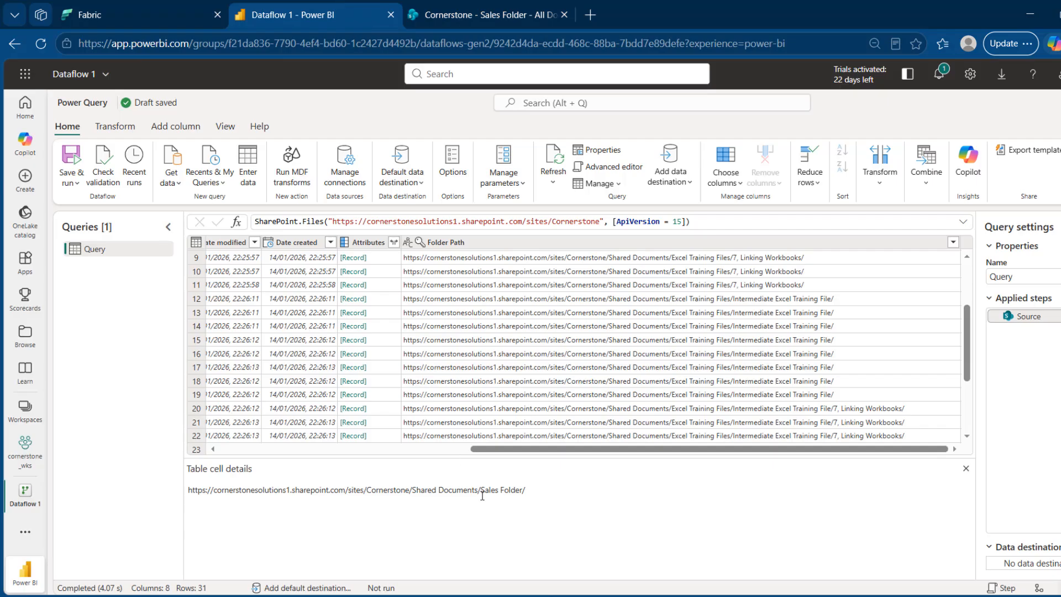
drag(481, 490, 522, 494)
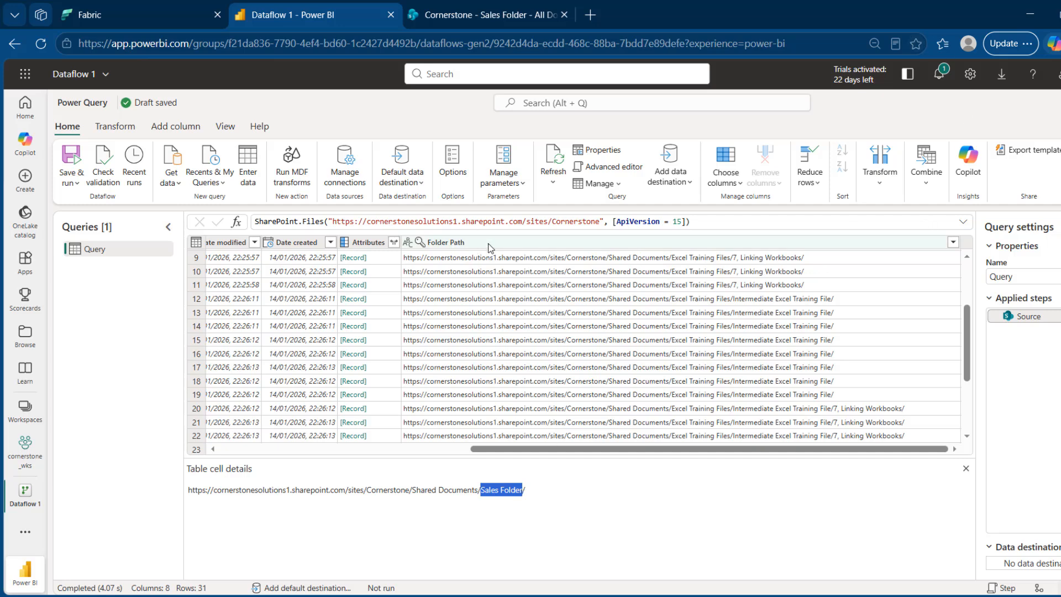
Filter the Folder Path column to keep only rows whose path contains Sales Folder
click(953, 243)
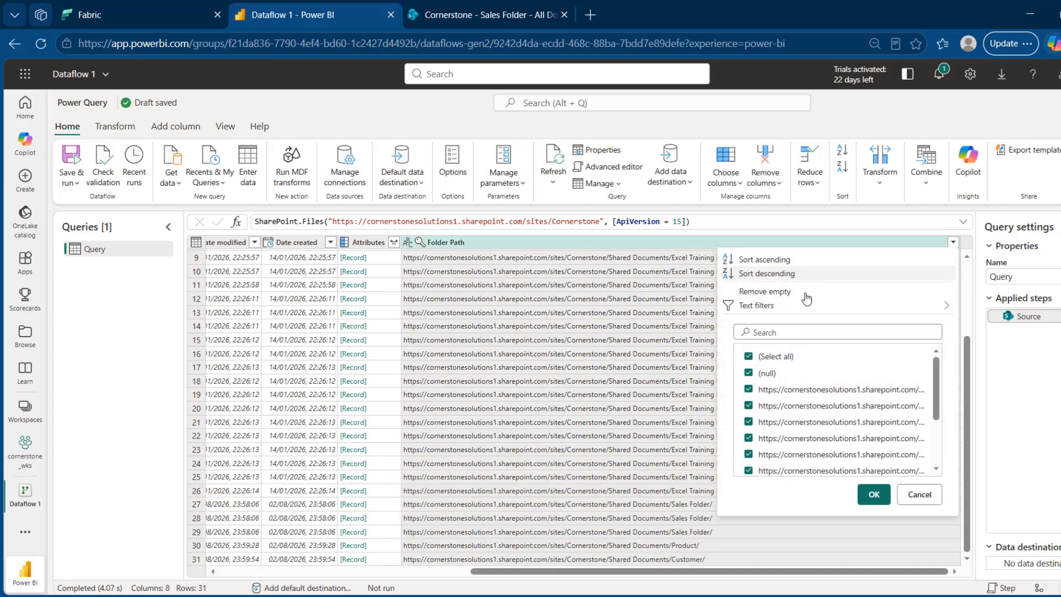
click(756, 305)
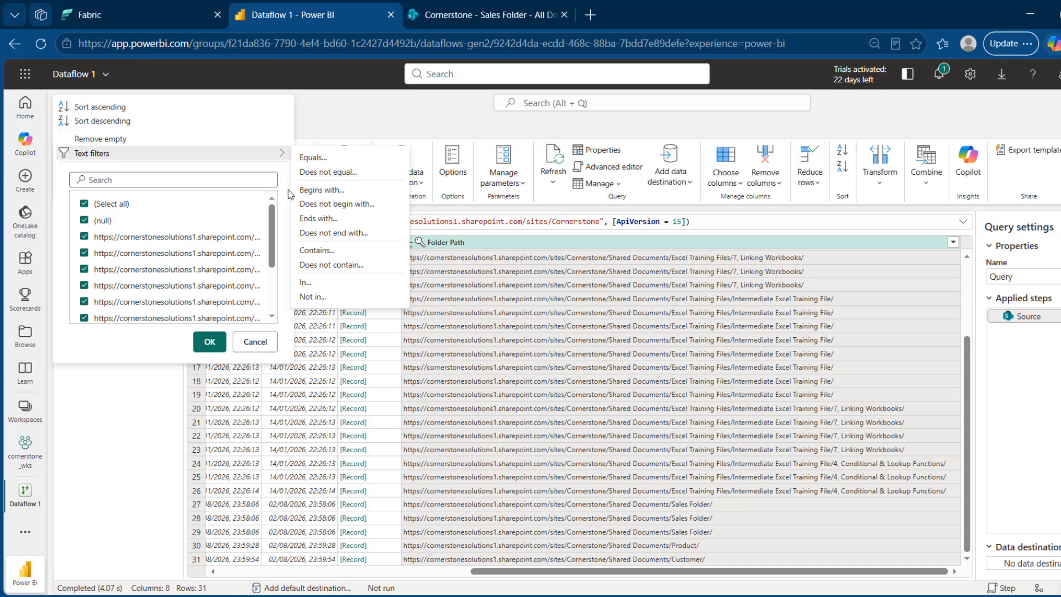
click(326, 256)
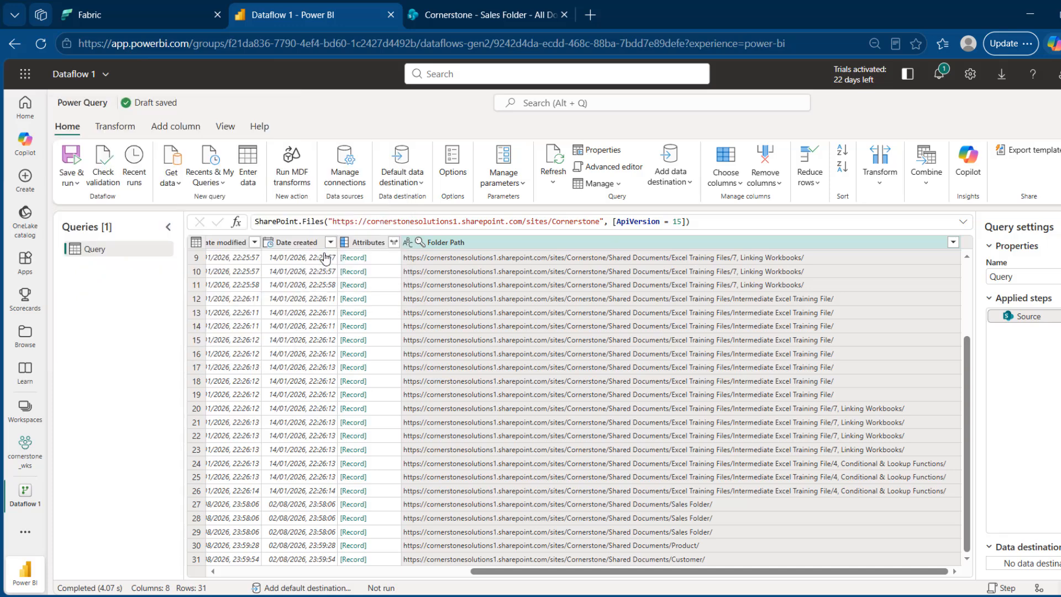
click(650, 341)
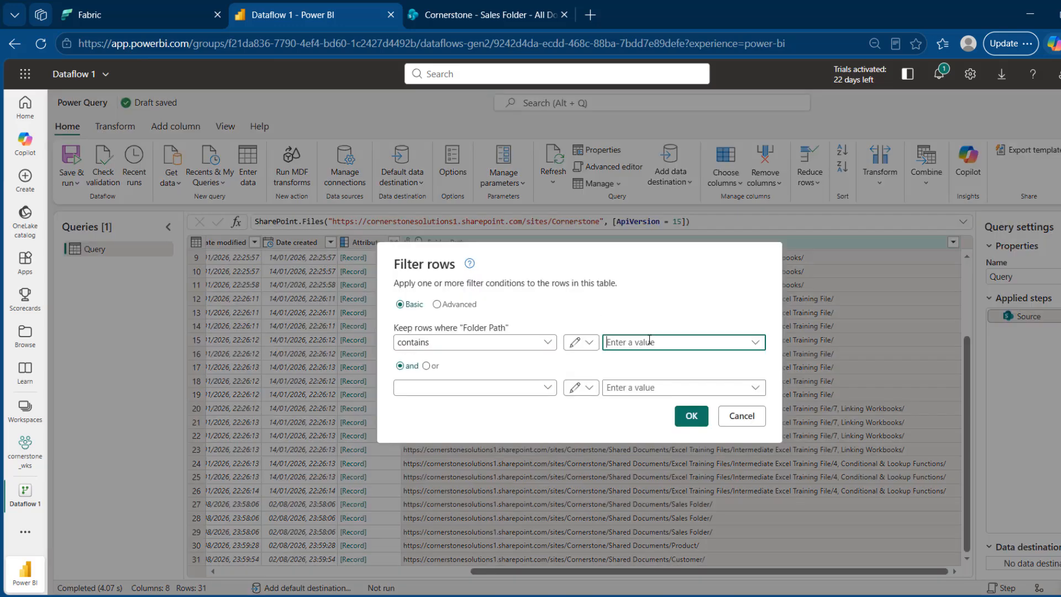
text(Sales Folder)
click(689, 423)
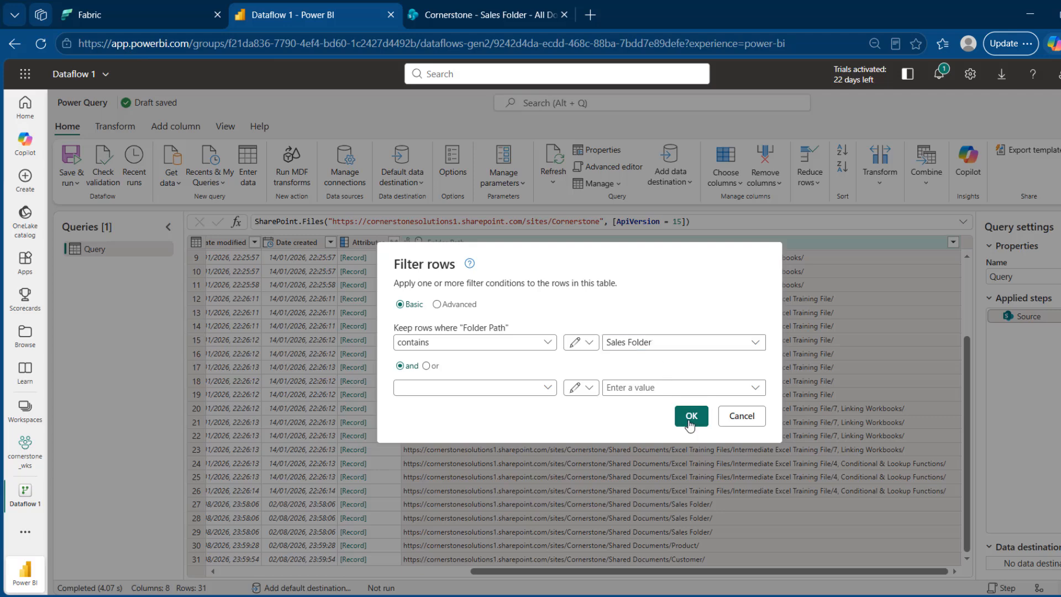
click(691, 416)
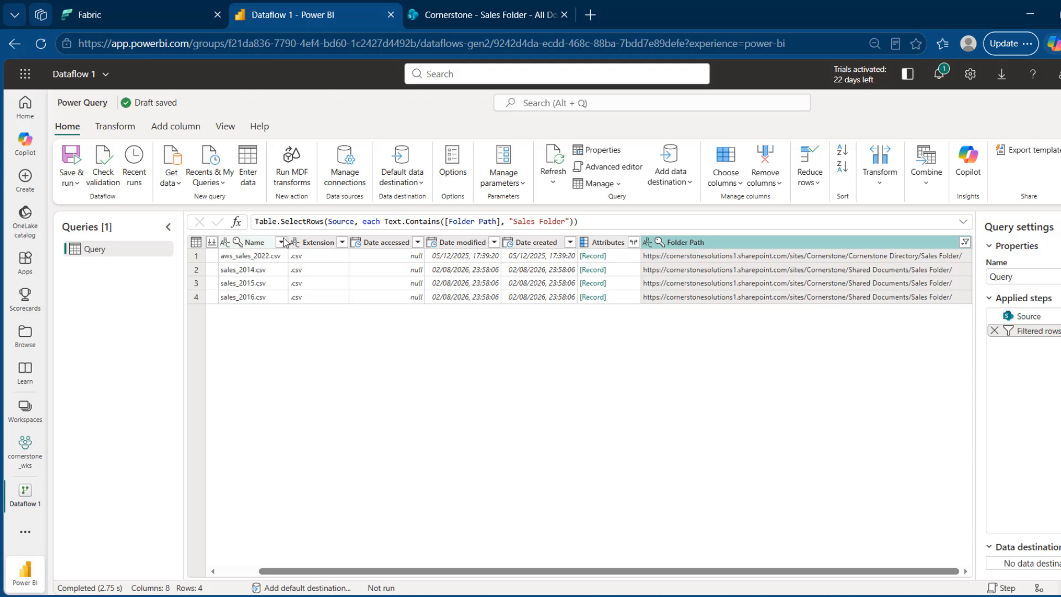
Exclude aws_sales_2022.csv from the query by filtering the Name column
click(281, 242)
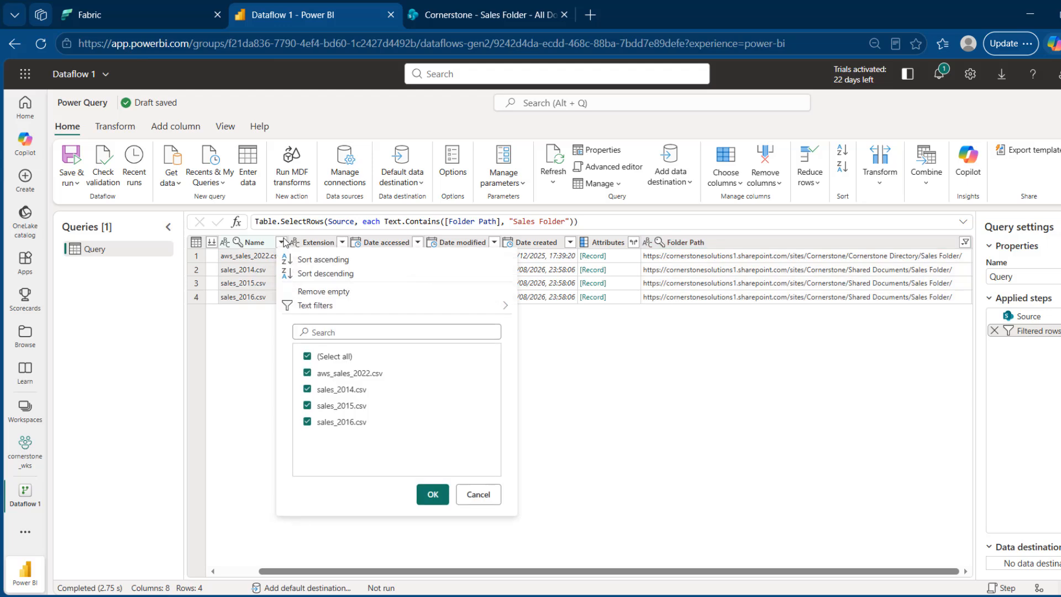
click(307, 374)
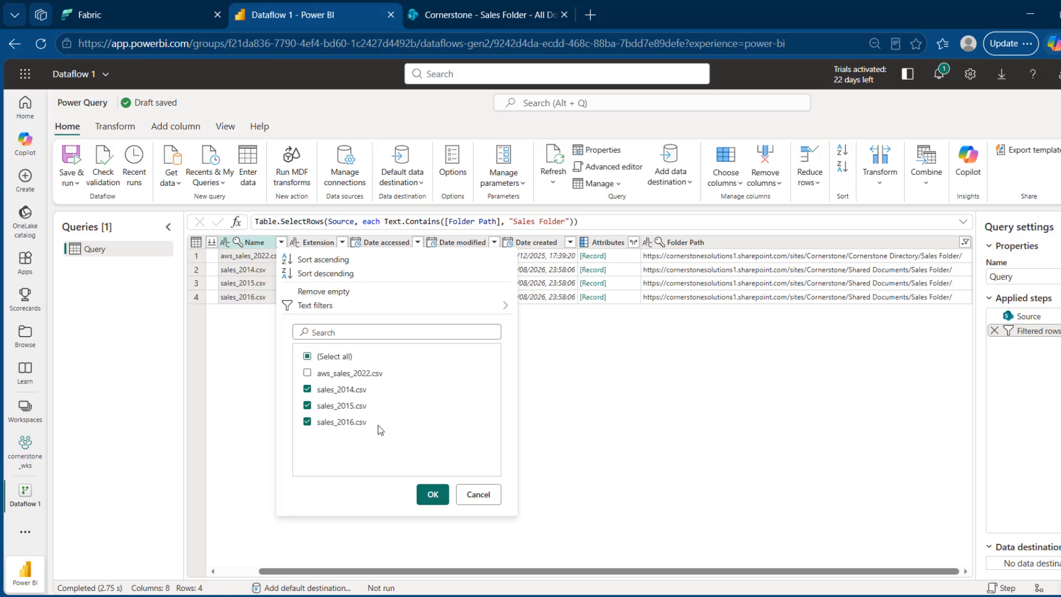
click(426, 501)
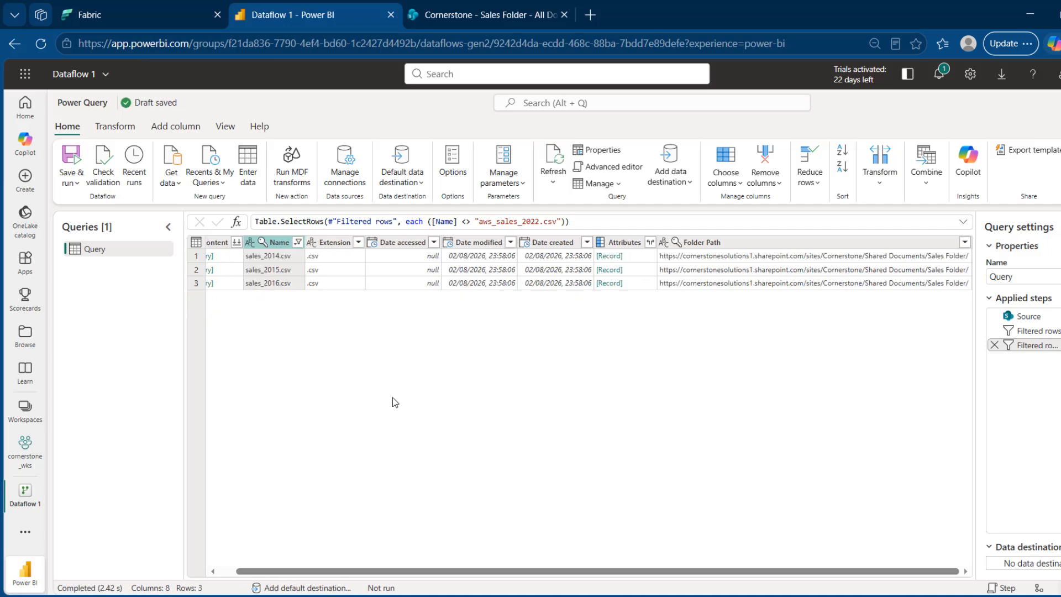
Remove all columns from Extension through Folder Path, keeping only Content and Name
click(339, 243)
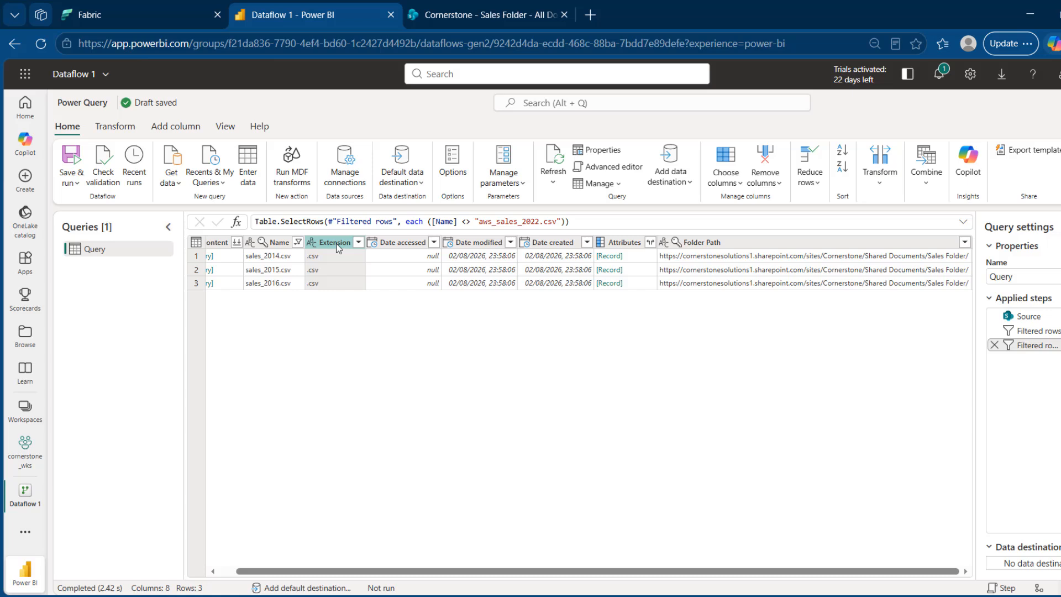
click(827, 245)
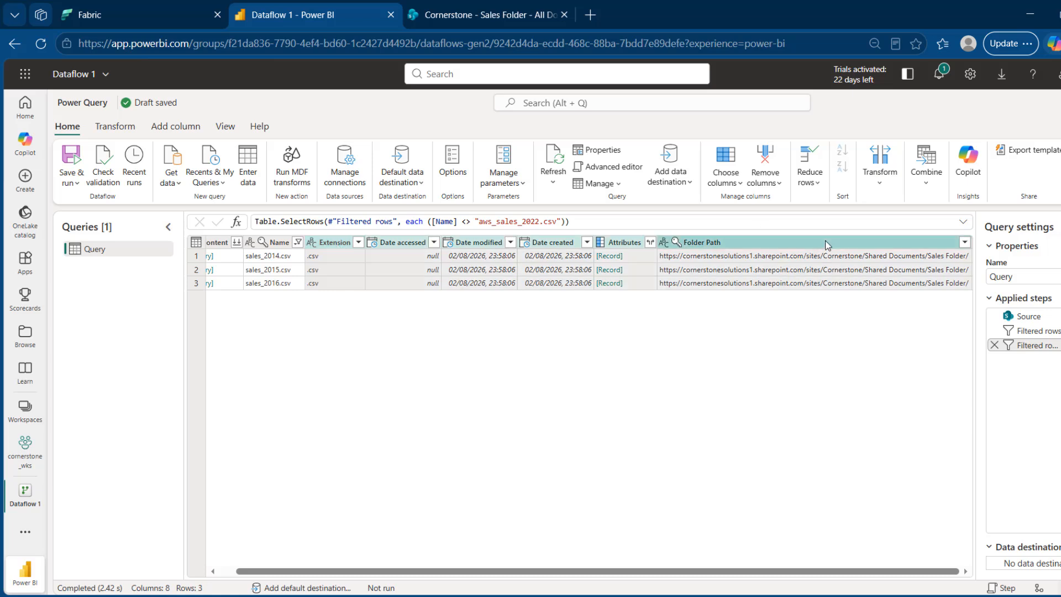
right_click(827, 244)
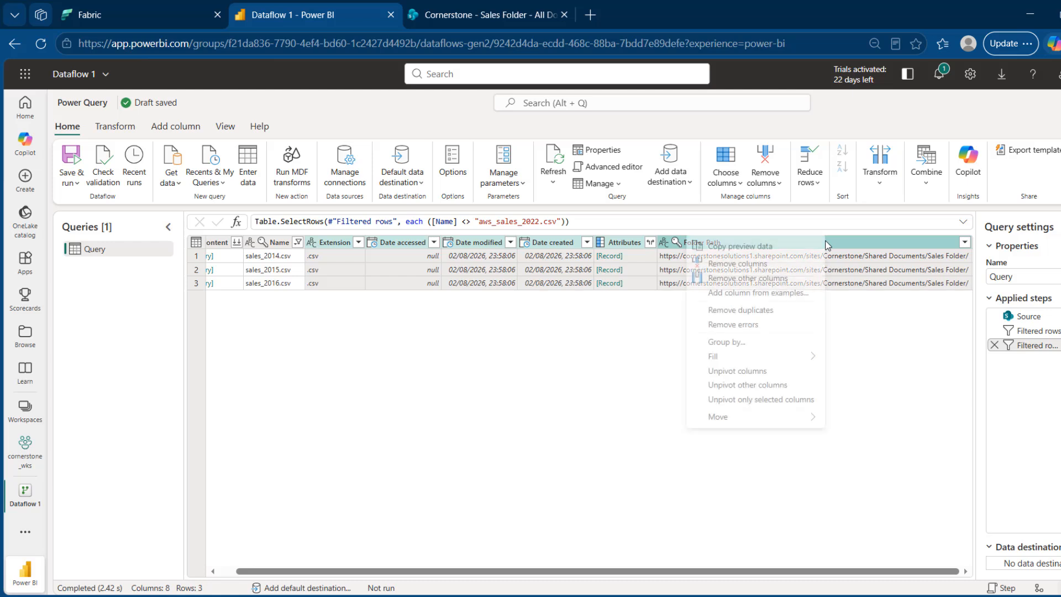
click(763, 271)
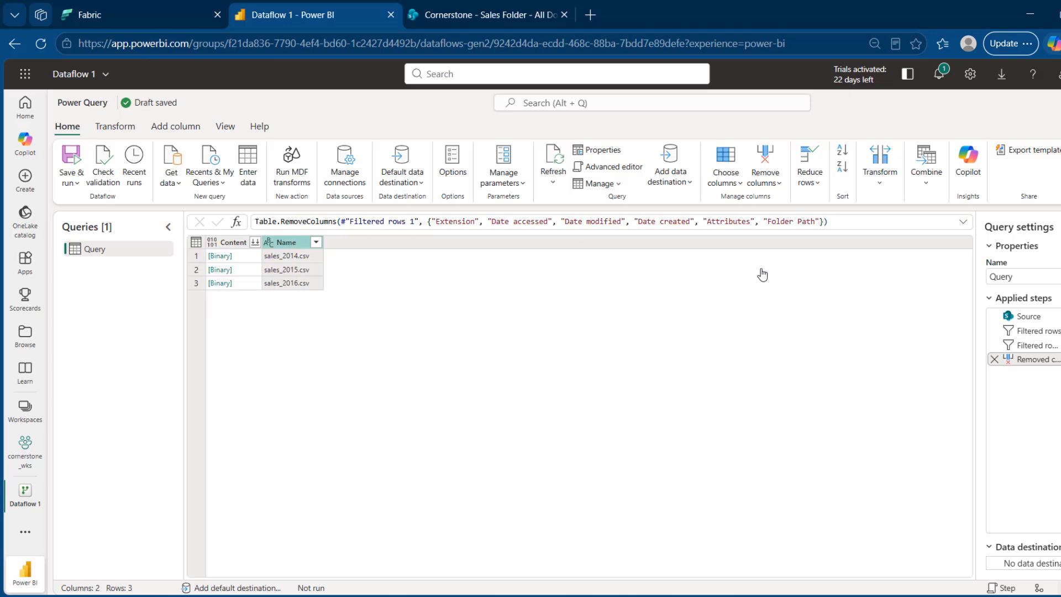
Combine the files in the Content column using the first file as the example, with comma delimiter and UTF-8 origin
mouse_move(998, 363)
click(256, 245)
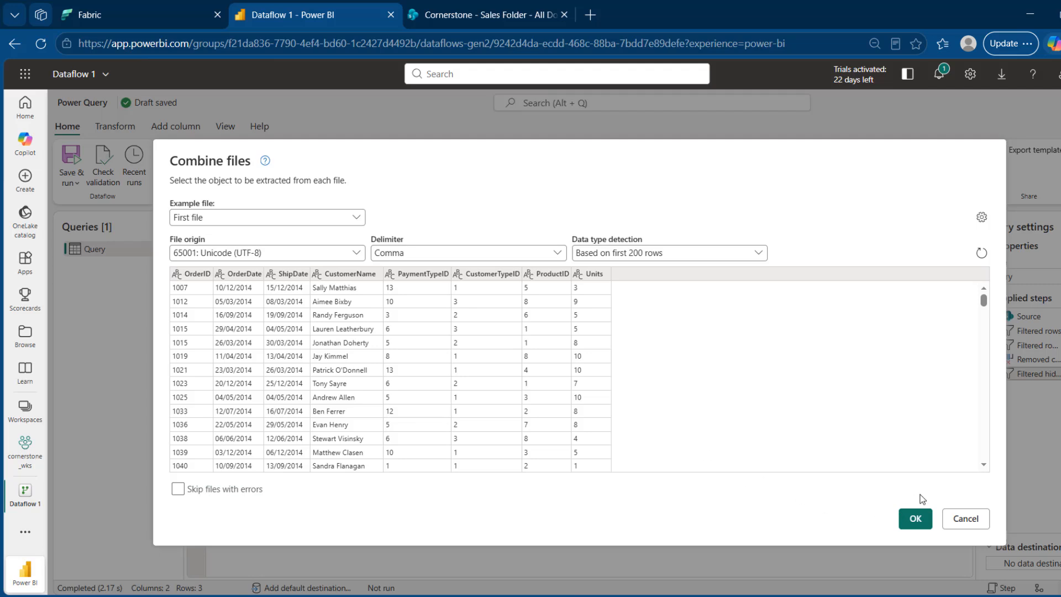
click(915, 519)
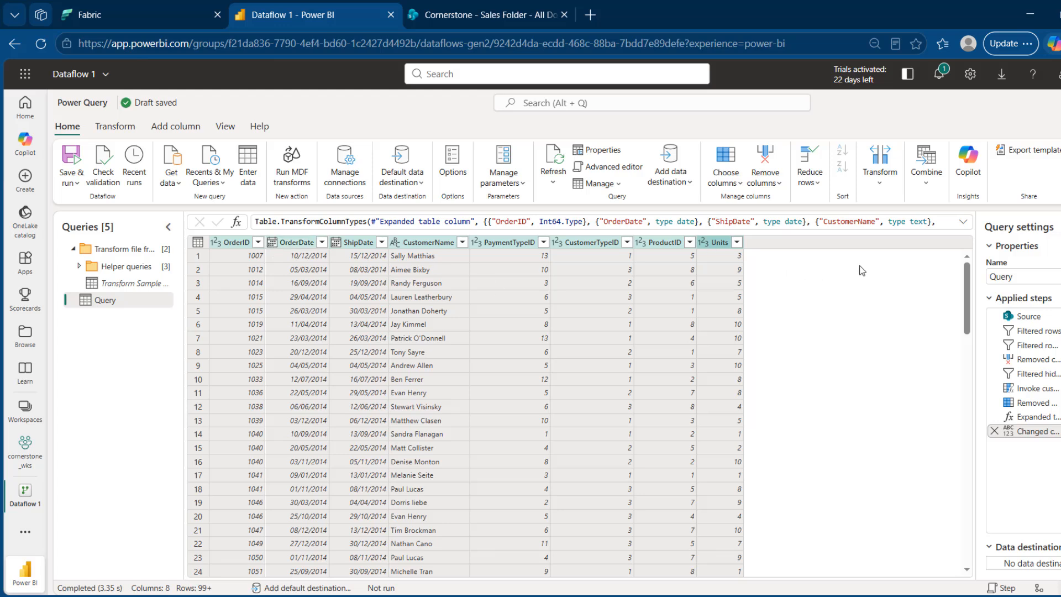
Rename the combined query as fSales
click(989, 277)
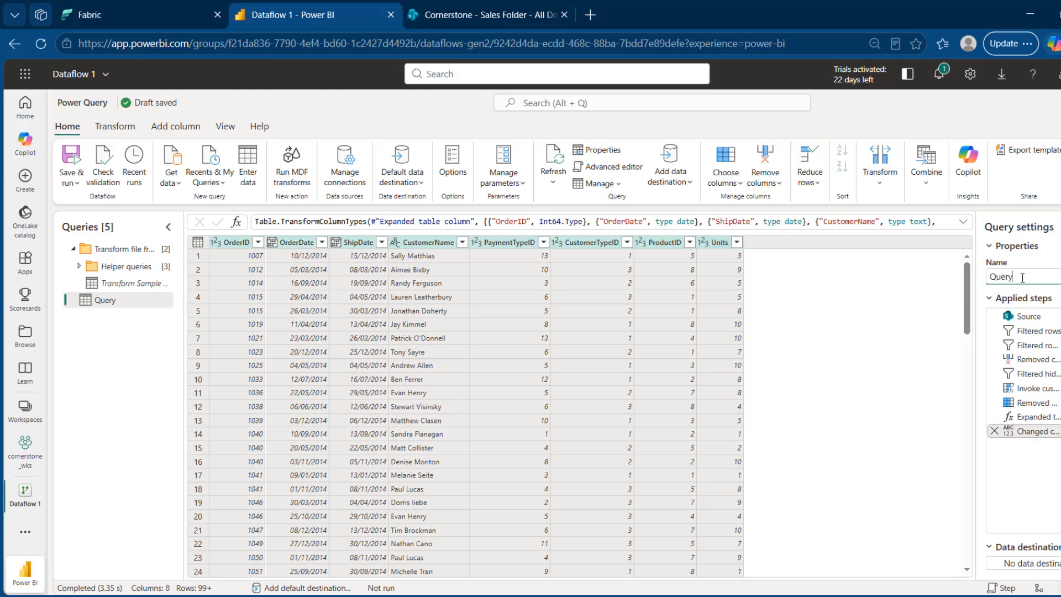
key(ctrl+a)
text(fSales)
key(Return)
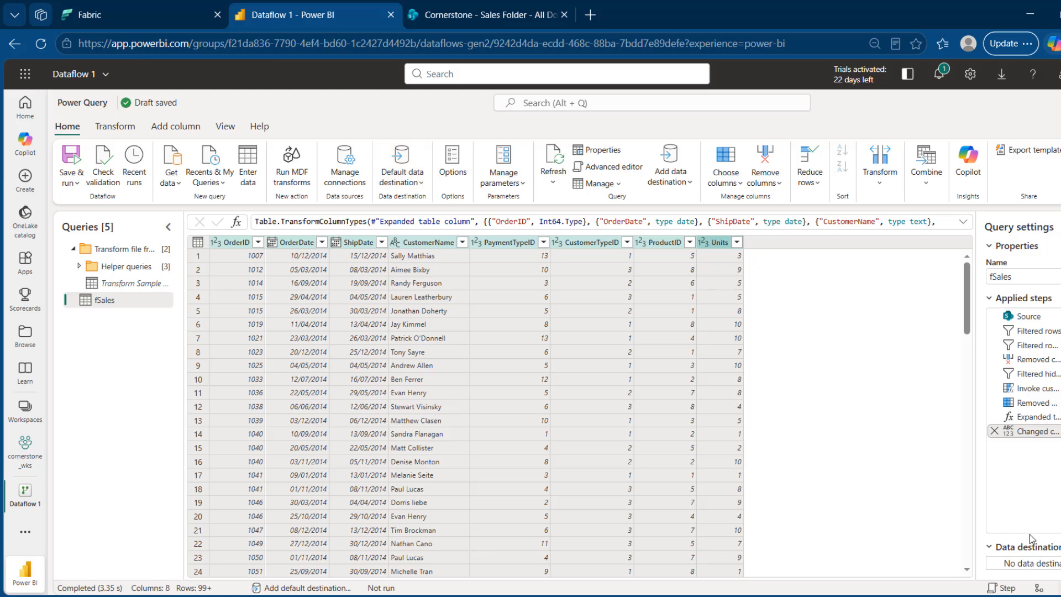
Add a new Lakehouse data destination to the fSales query and accept the existing lakehouse connection
click(1059, 546)
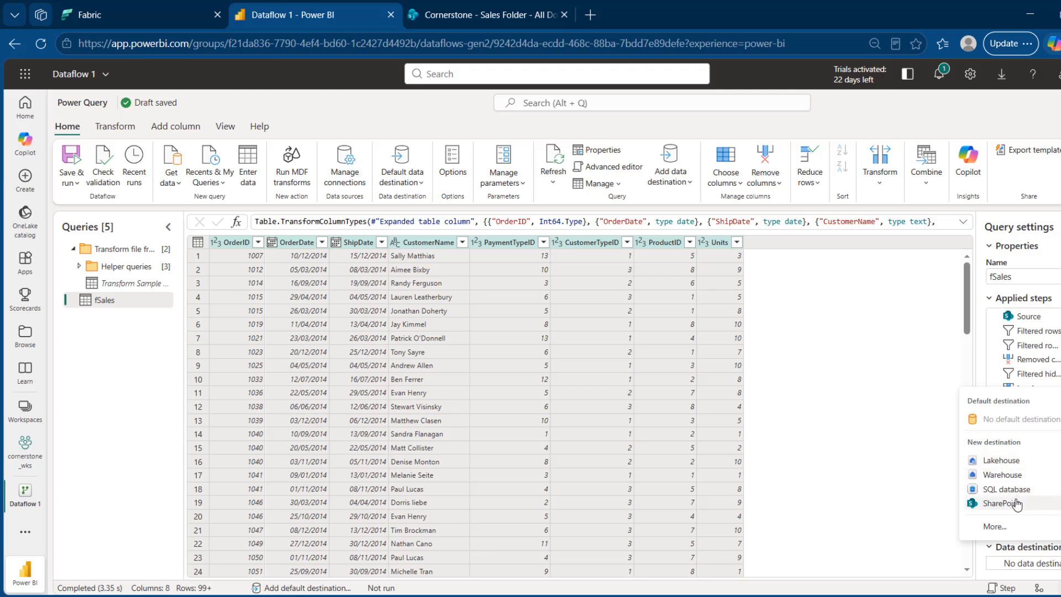
click(1002, 461)
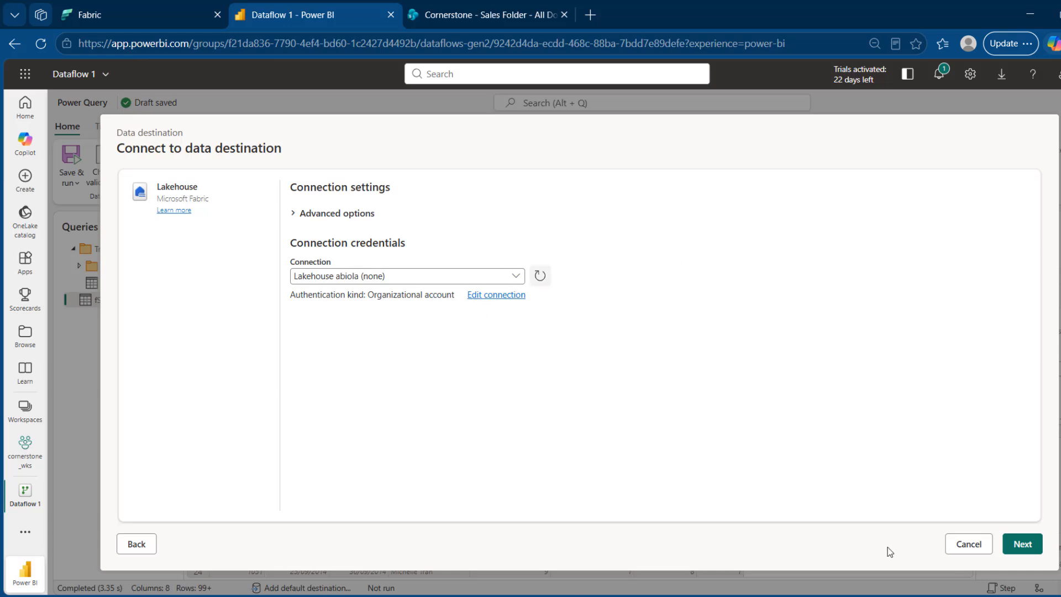
click(1025, 543)
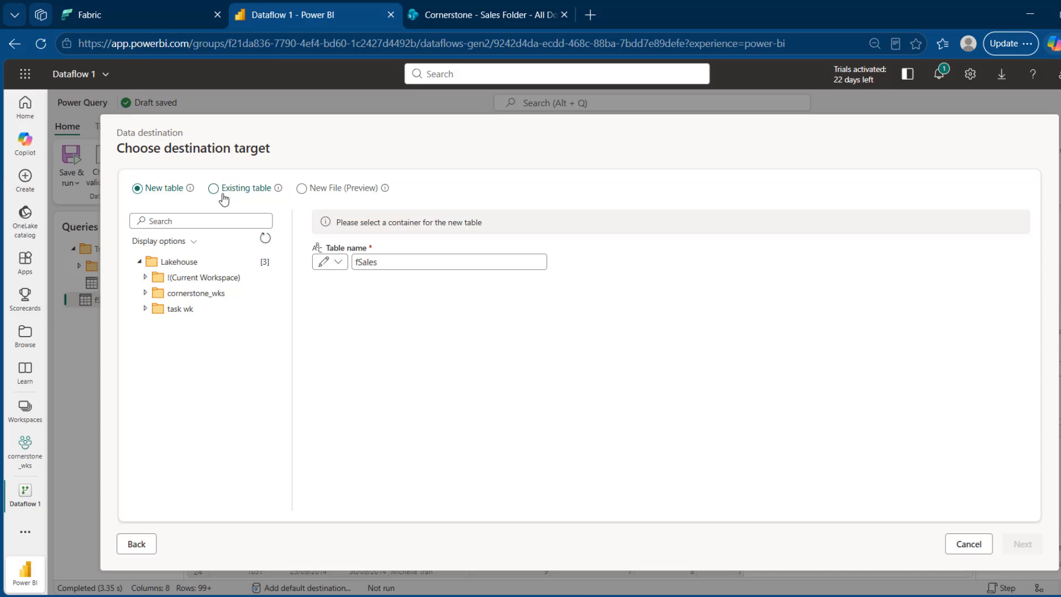
Target a new table fSales in the dbo schema of the Sales lakehouse in cornerstone_wks and save the automatic destination settings
click(302, 189)
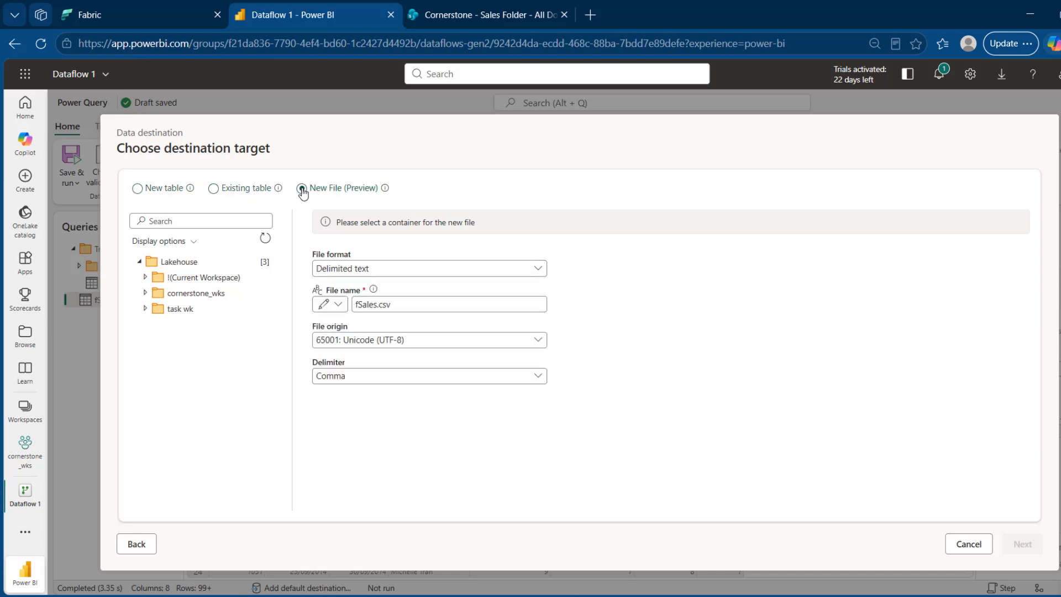
click(155, 191)
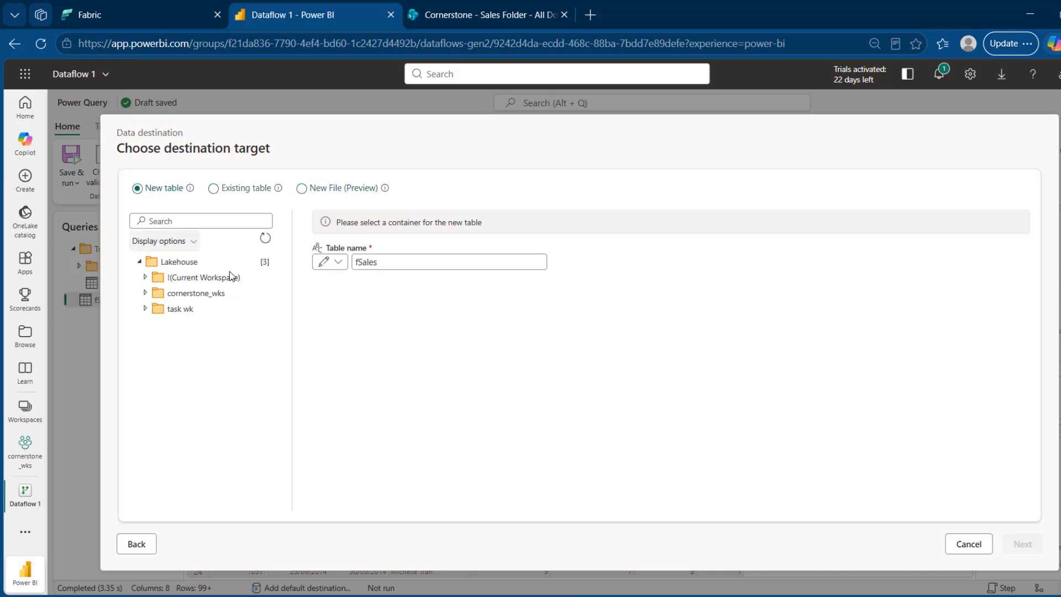
click(147, 295)
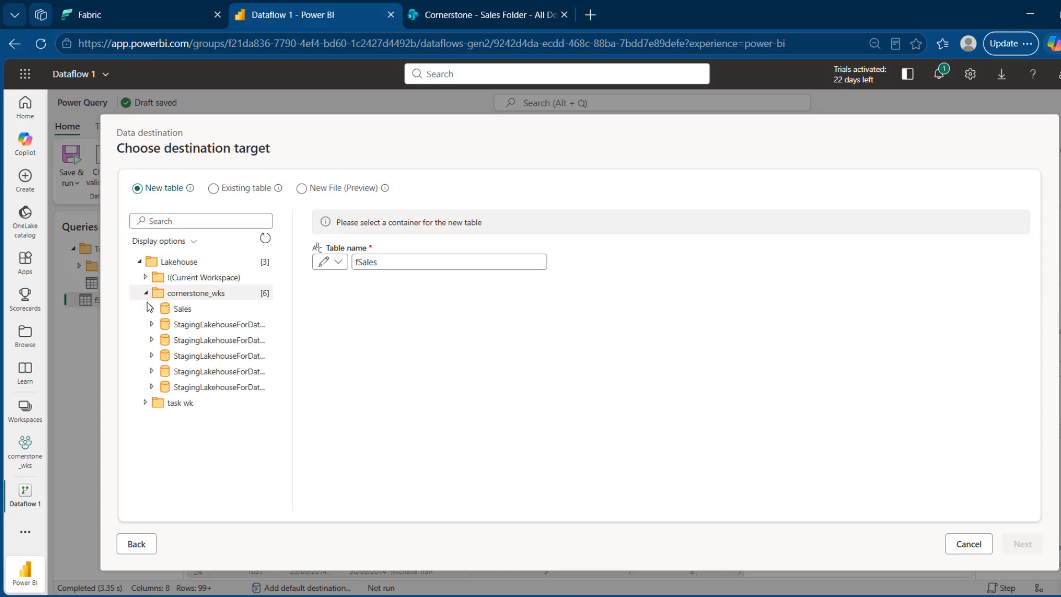
click(152, 309)
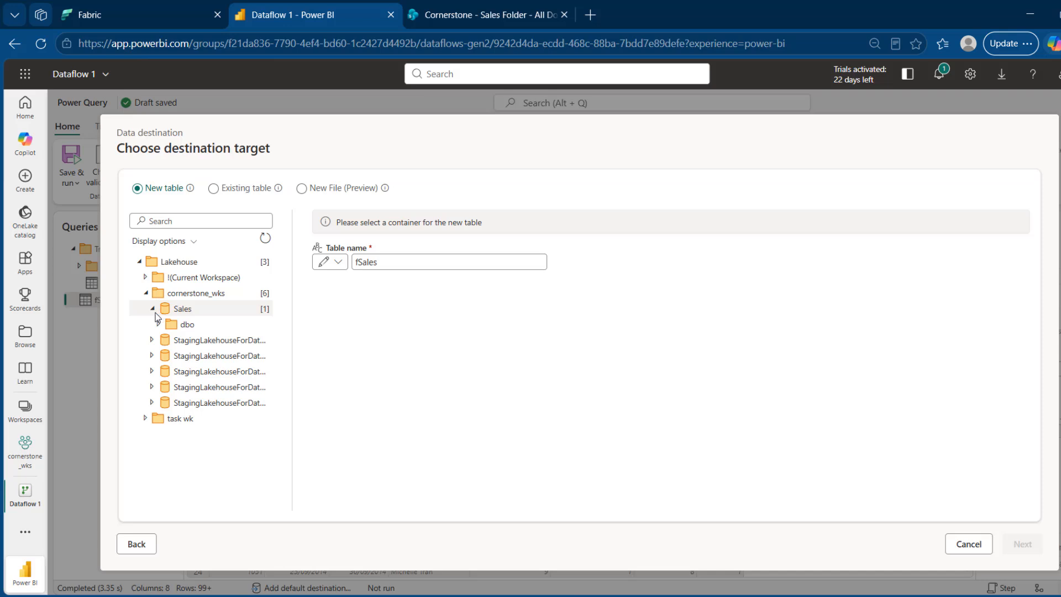
click(183, 328)
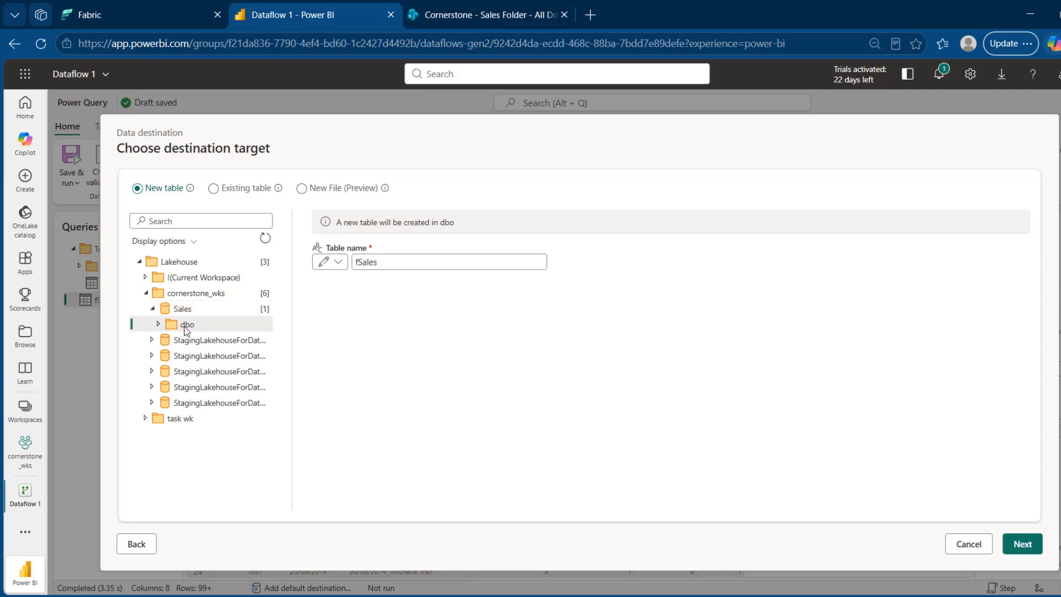
double_click(397, 255)
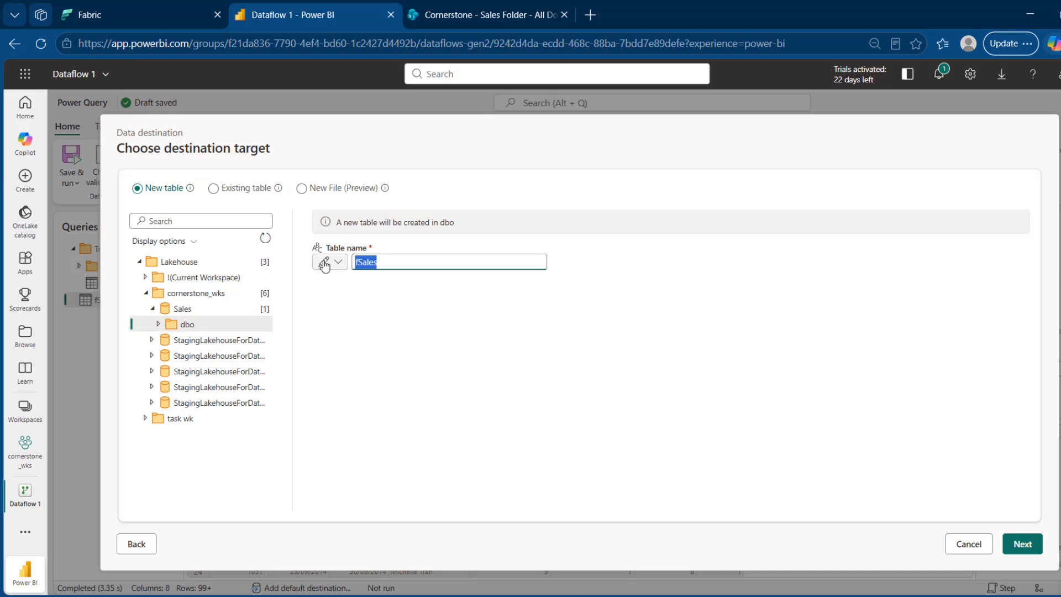
click(1011, 542)
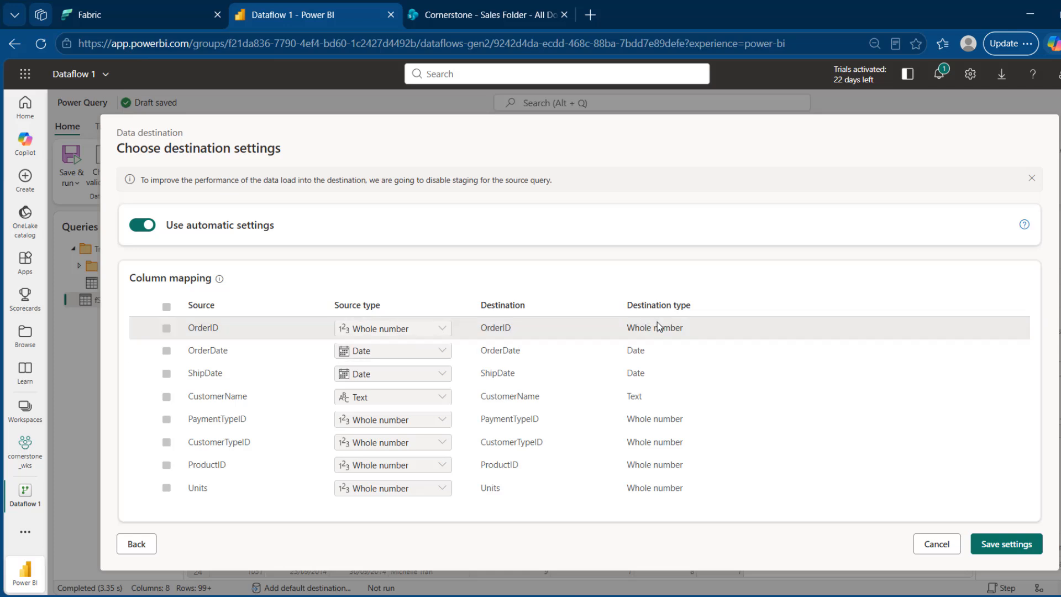
click(1009, 544)
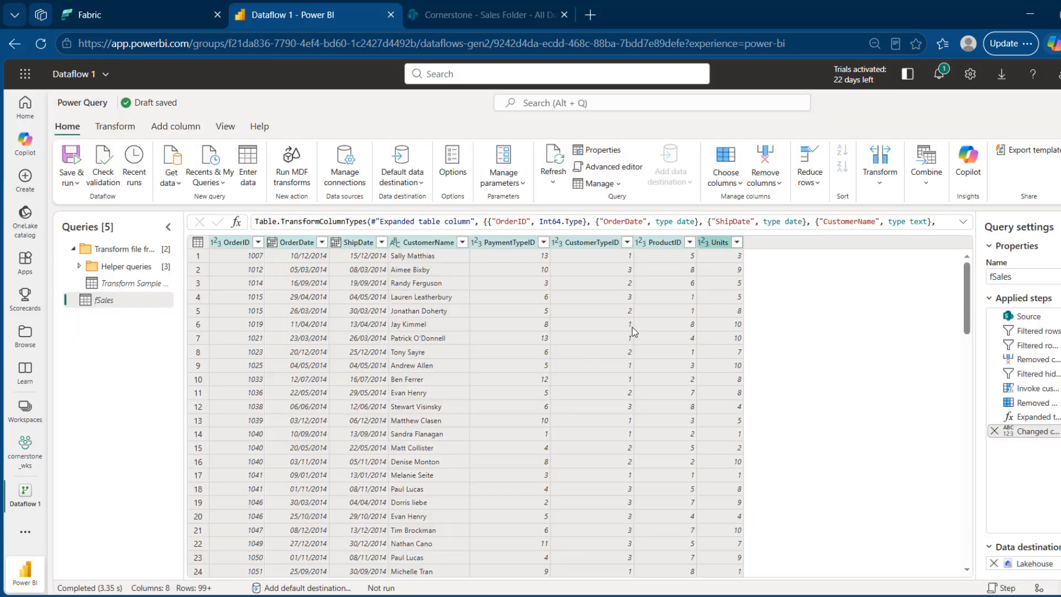
Save, run and close the dataflow, and check its run status in the workspace
mouse_move(1050, 570)
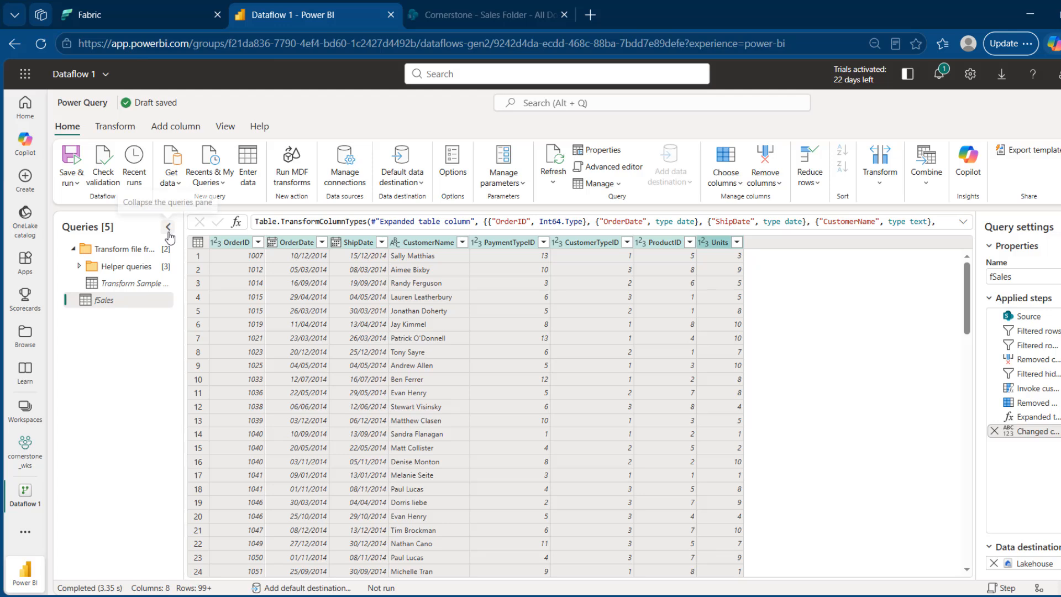
click(78, 183)
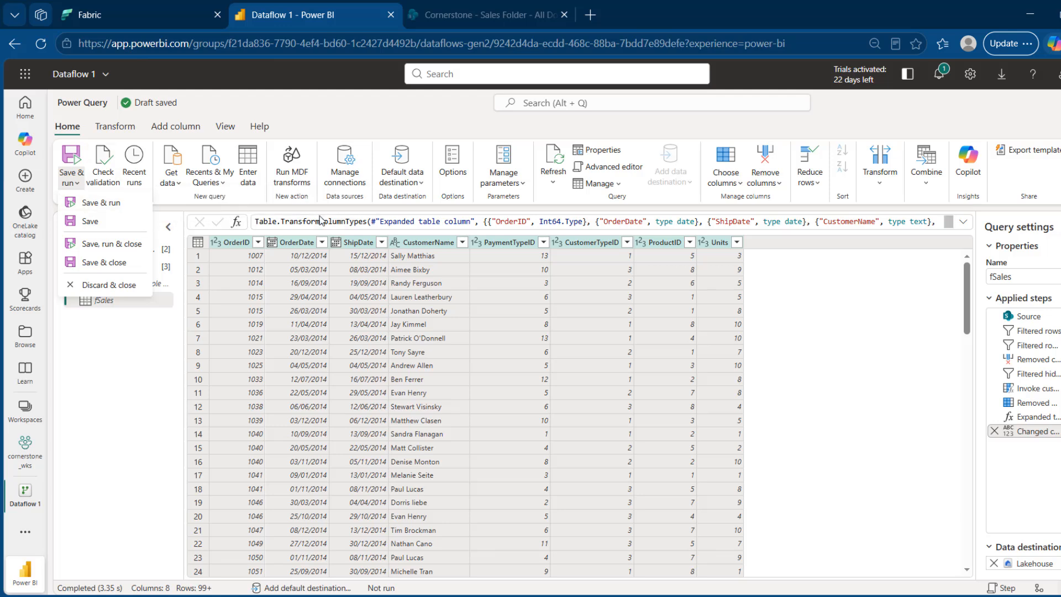
click(130, 249)
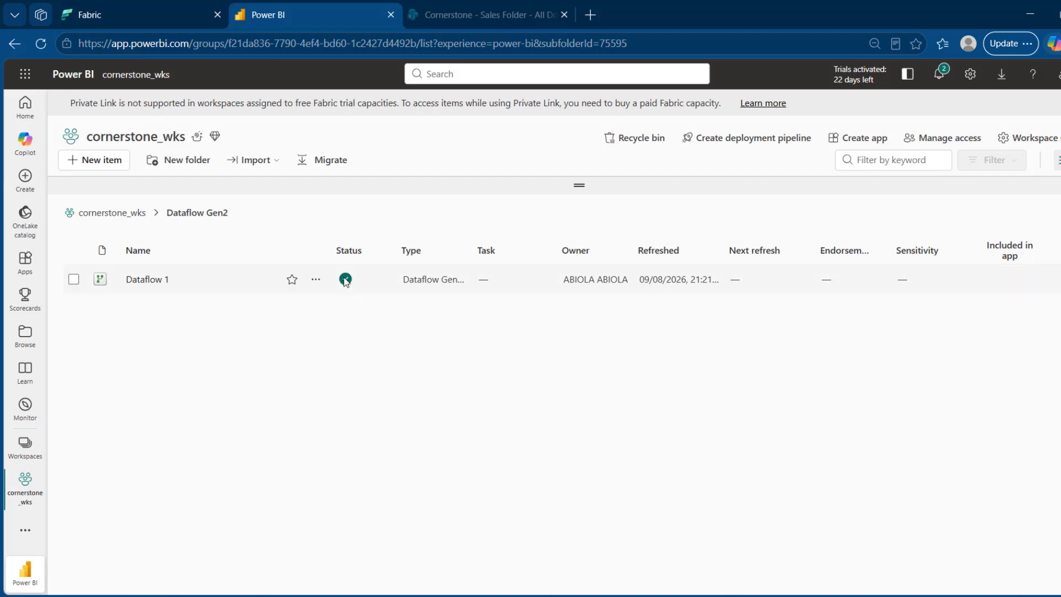
mouse_move(346, 281)
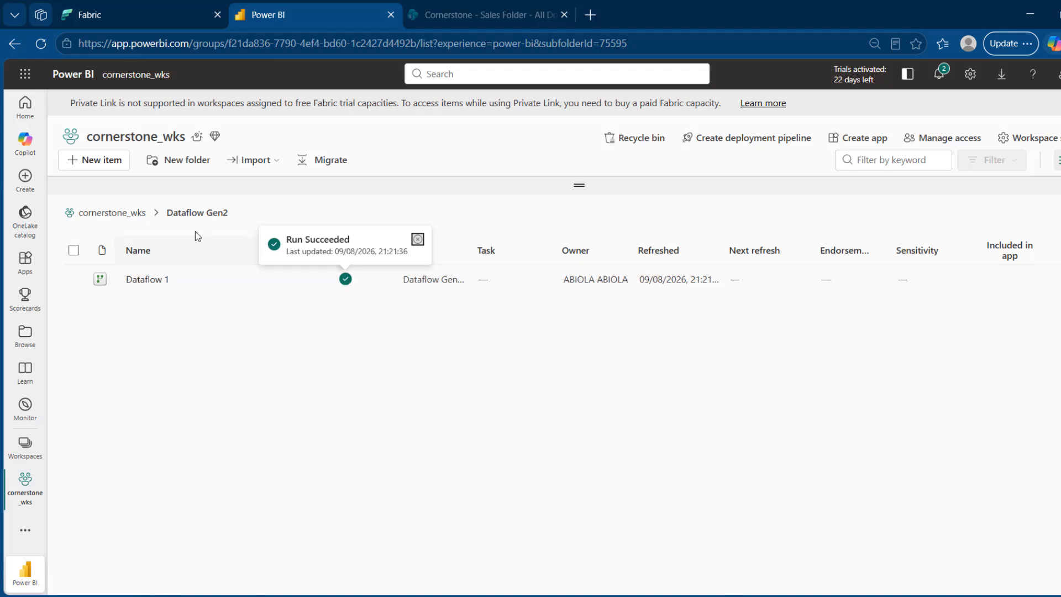
Open the Sales lakehouse from the workspace's Lakehouses folder and look through the rows of the fSales table
click(116, 212)
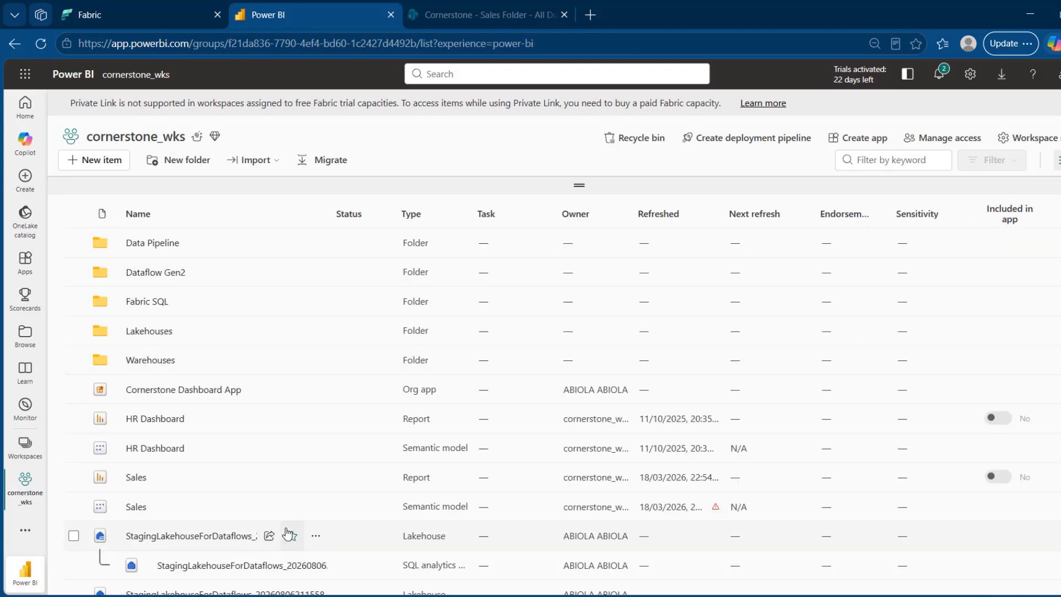
click(145, 332)
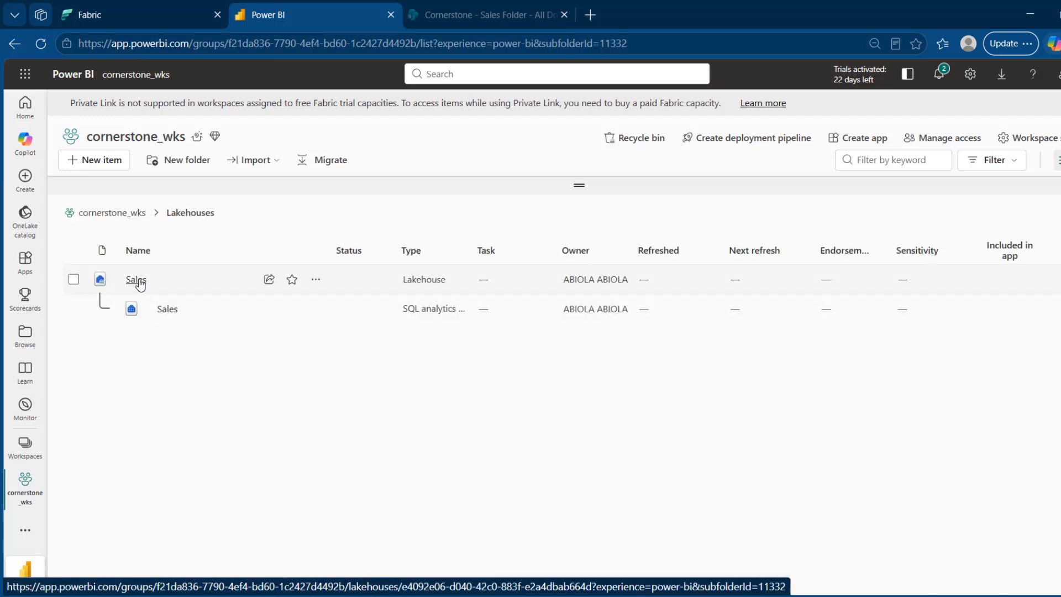
click(138, 280)
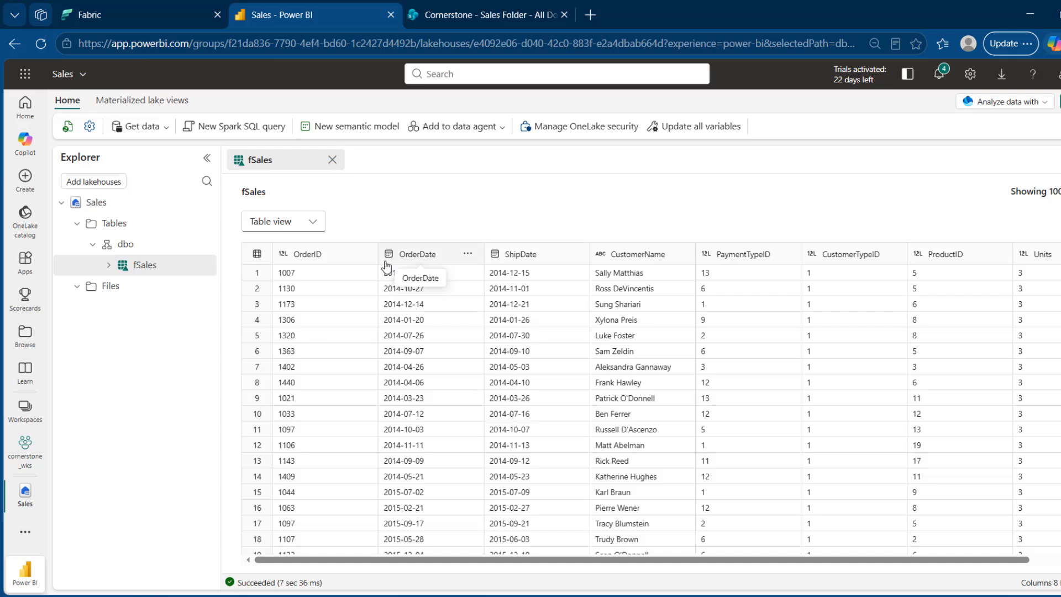
click(154, 274)
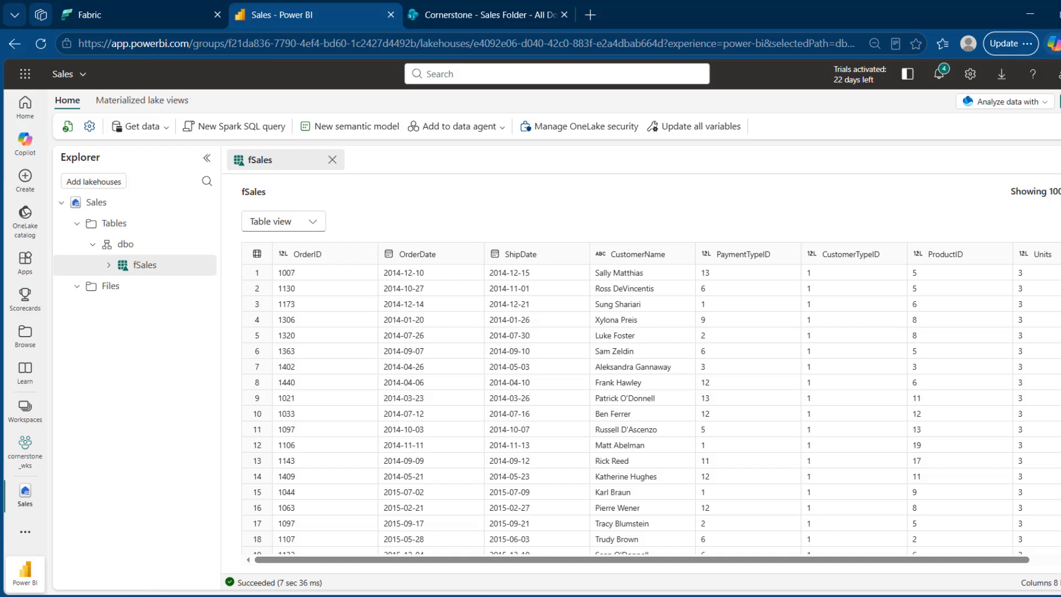
scroll(651, 409, down, 15)
scroll(650, 409, down, 20)
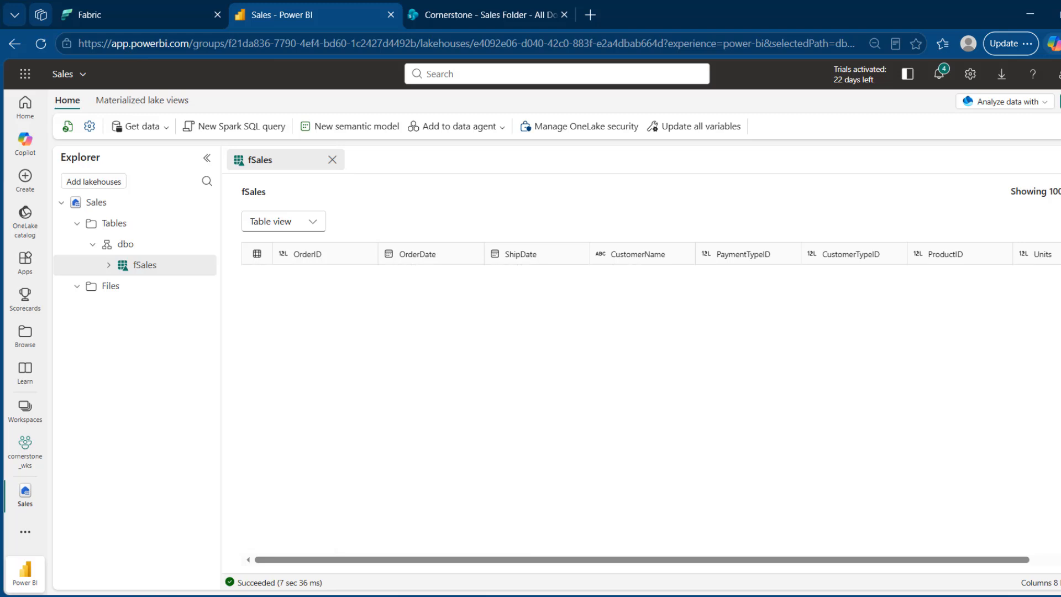
scroll(650, 410, up, 20)
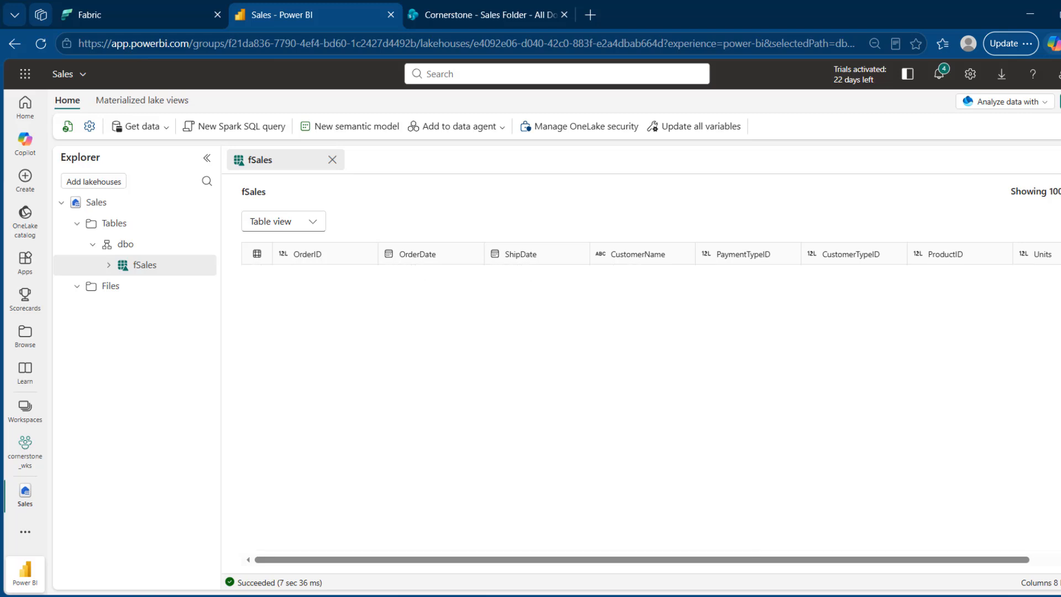